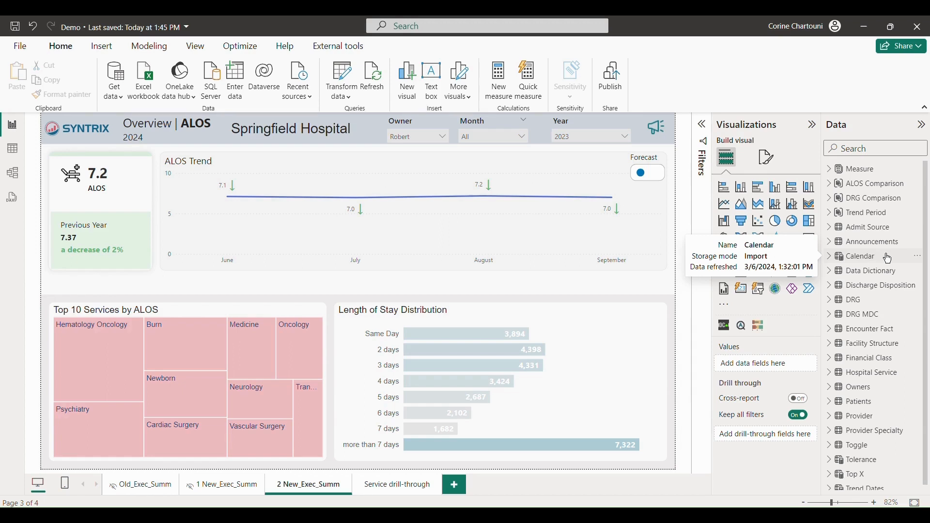
# Step: Filter the ALOS overview page by each owner in turn, finishing with the owner assigned to Springfield Hospital
pyautogui.click(420, 137)
pyautogui.click(398, 166)
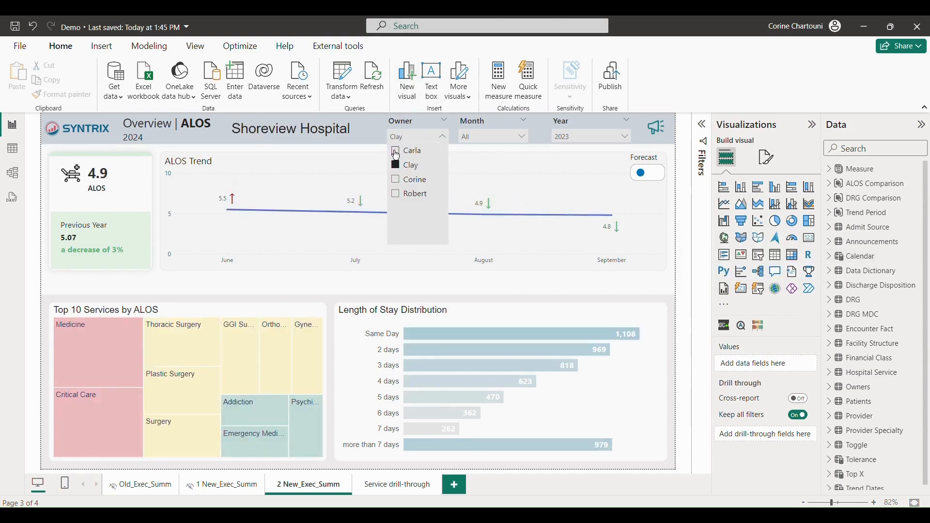
pyautogui.click(396, 153)
pyautogui.click(397, 180)
pyautogui.click(398, 195)
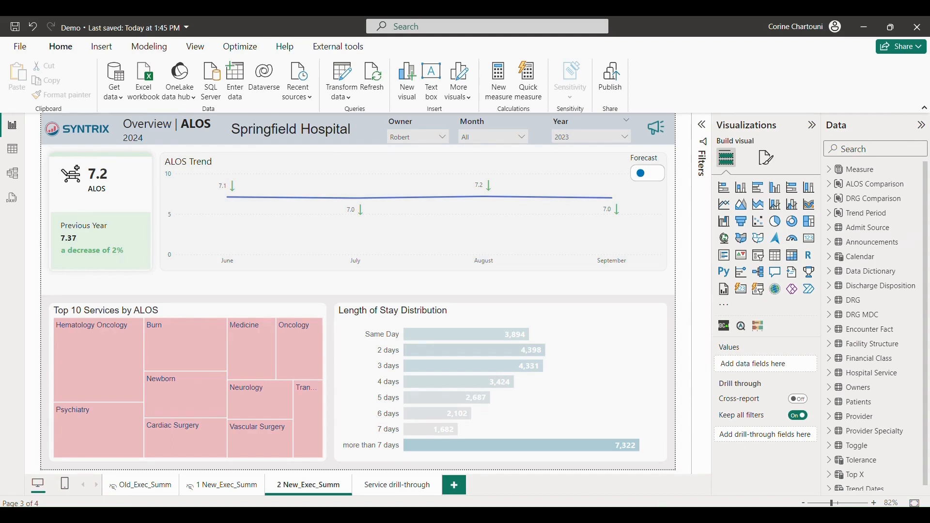
# Step: Switch to the OwnerEmail workbook in Excel to review the owner, email, hospital and subject columns, and return to the Demo report in Power BI Desktop
pyautogui.click(644, 515)
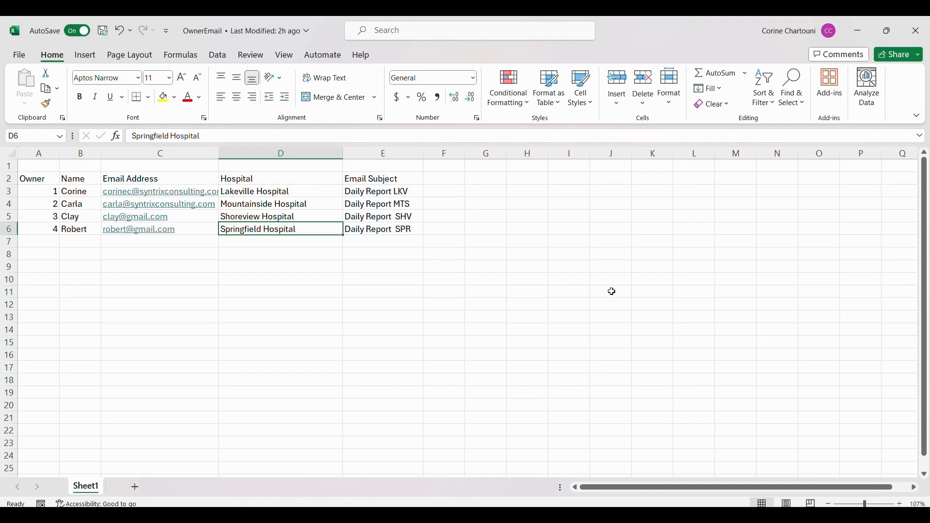
pyautogui.moveTo(680, 515)
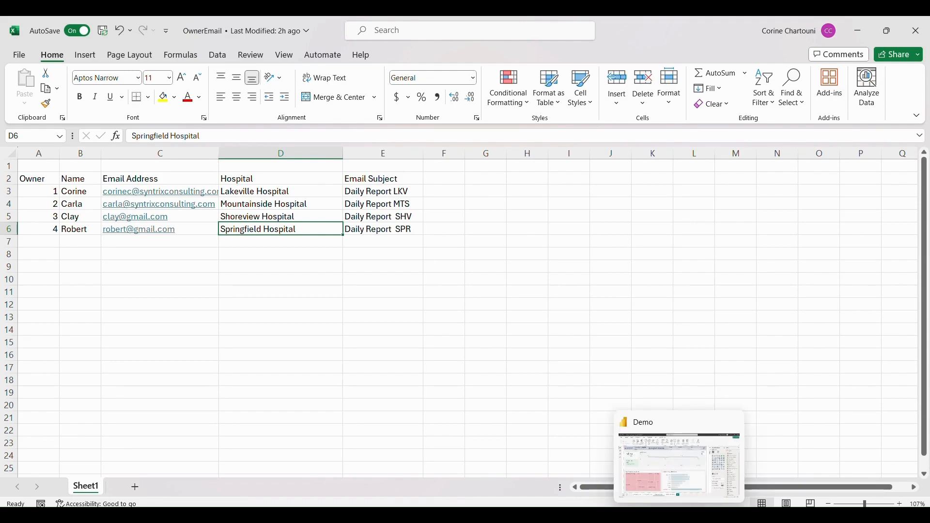
pyautogui.click(679, 515)
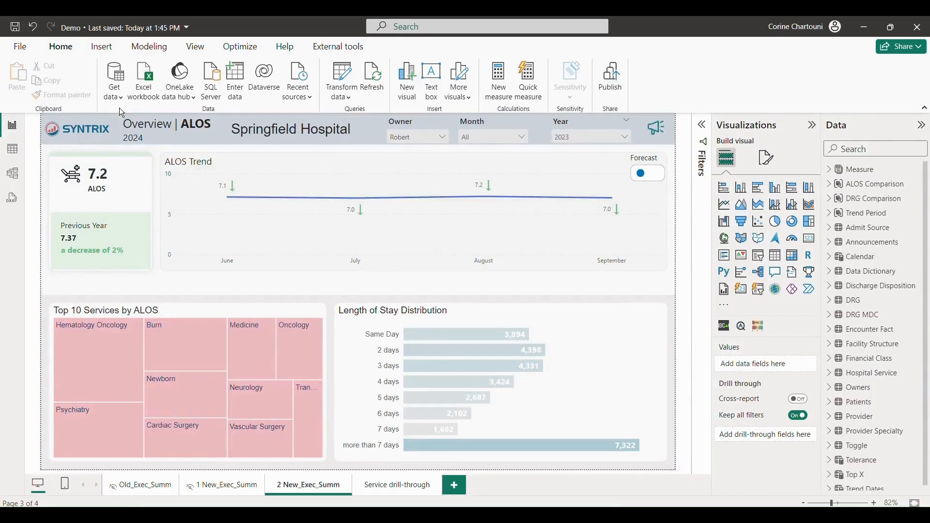
pyautogui.click(150, 102)
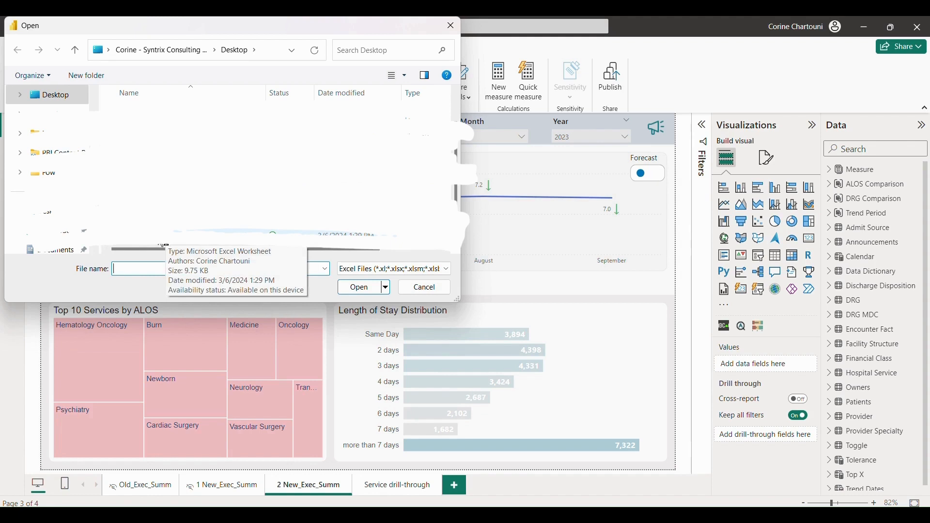
pyautogui.doubleClick(160, 244)
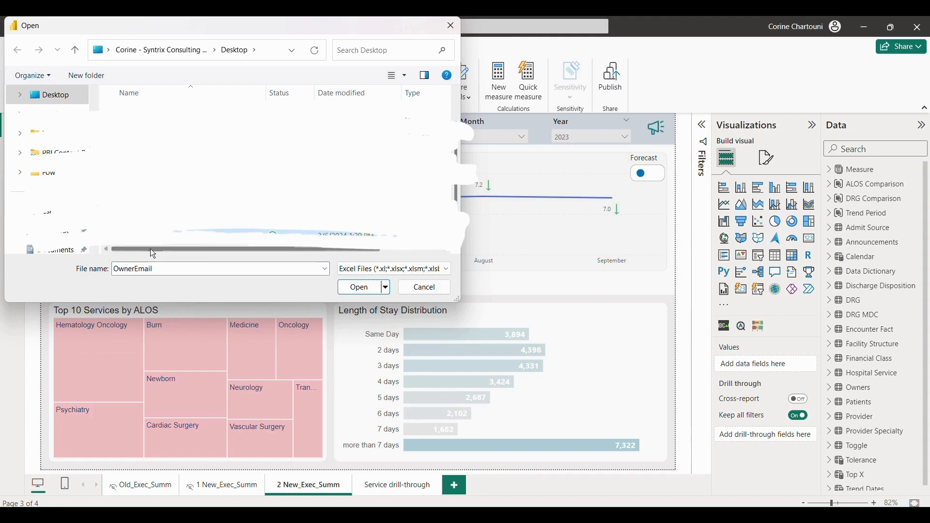
pyautogui.click(425, 288)
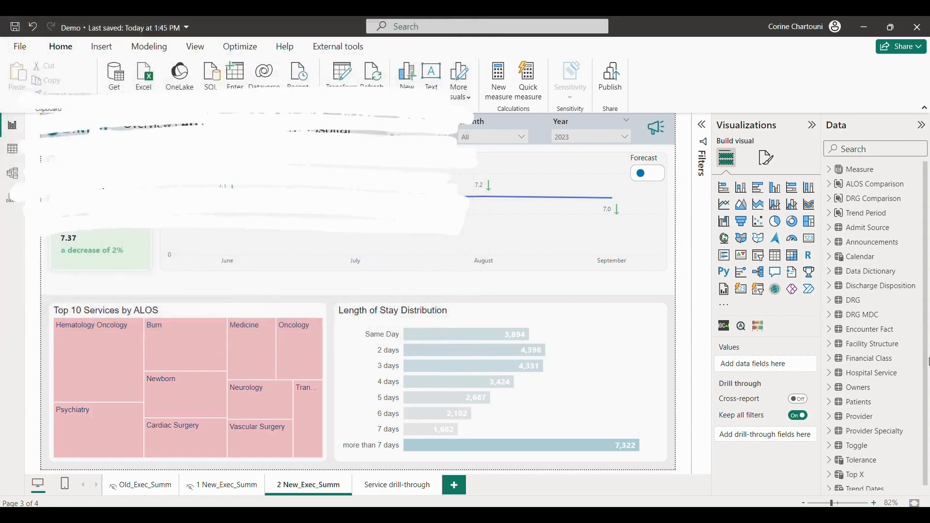
# Step: Examine the fields of the Owners table and its relationship to Facility Structure in the data model, and return to the report view
pyautogui.scroll(-1, 871, 356)
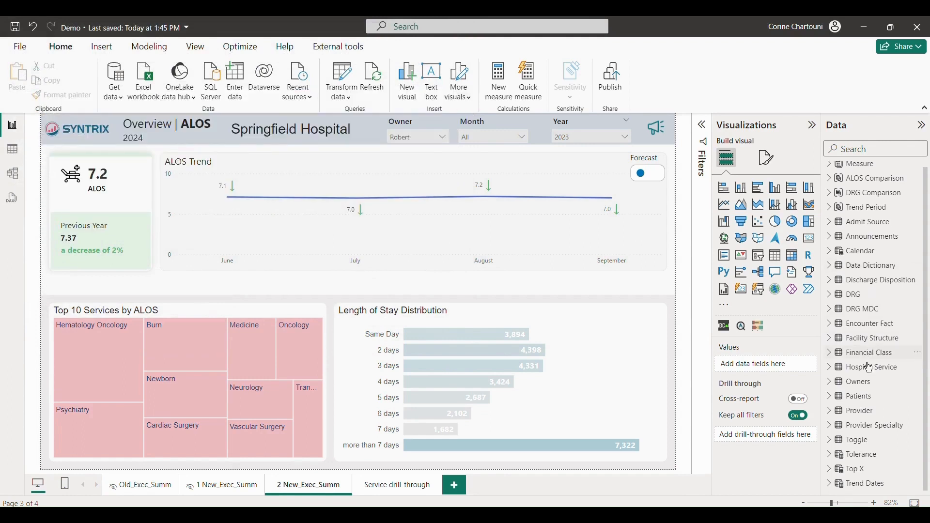
pyautogui.click(834, 386)
pyautogui.scroll(-3, 834, 386)
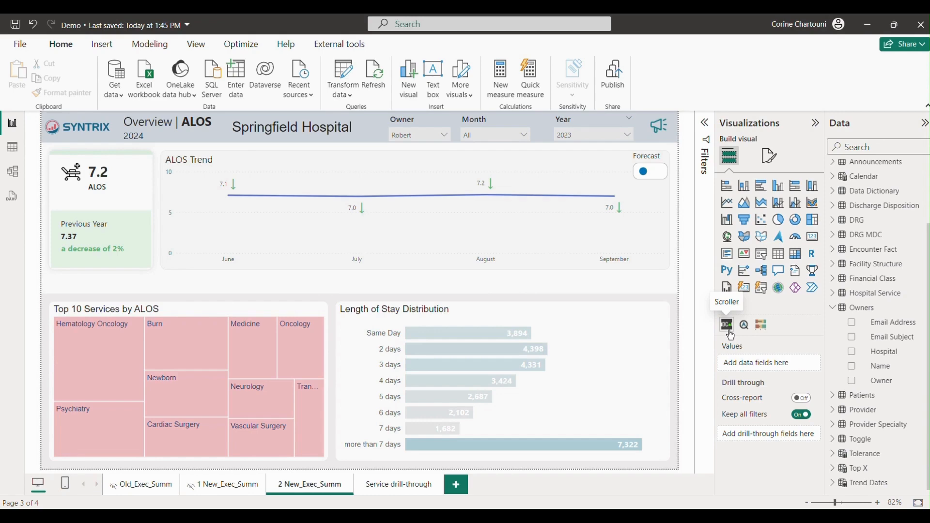
pyautogui.click(12, 172)
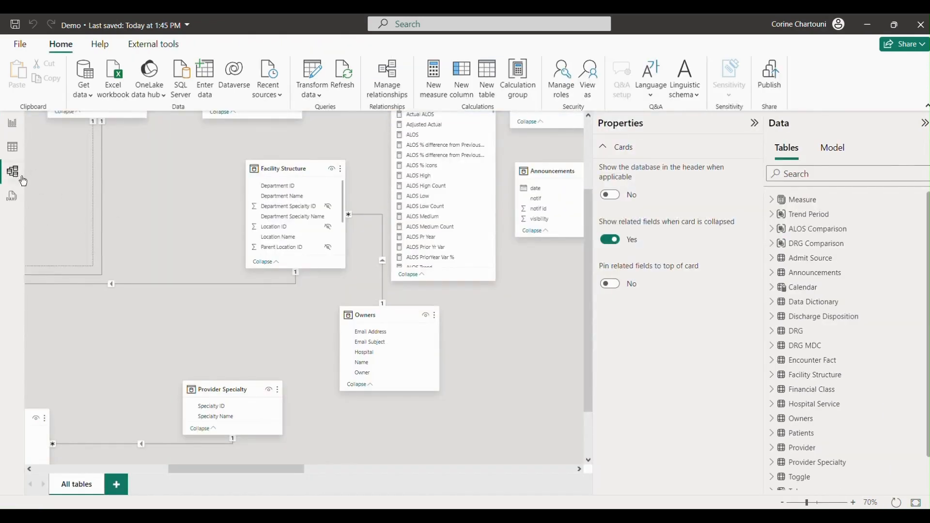
pyautogui.click(12, 123)
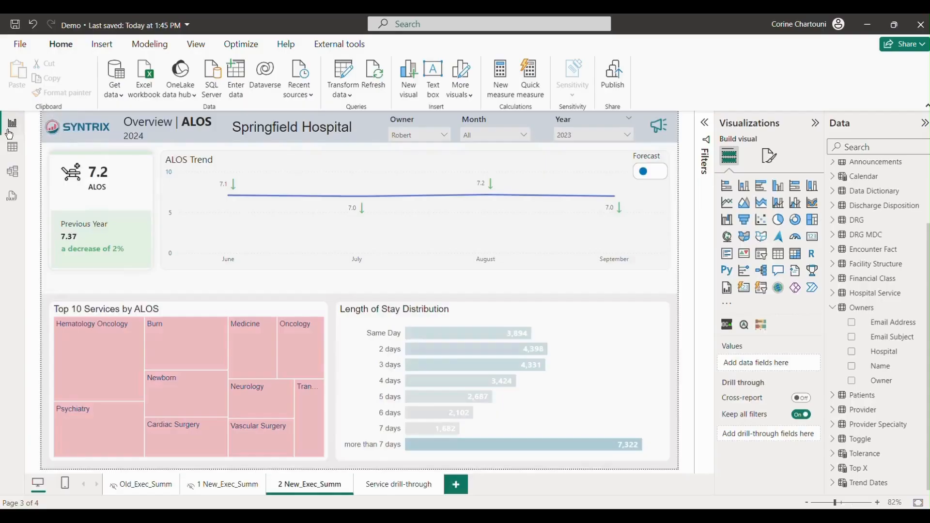
# Step: Publish the Demo report, saving its pending changes
pyautogui.click(613, 77)
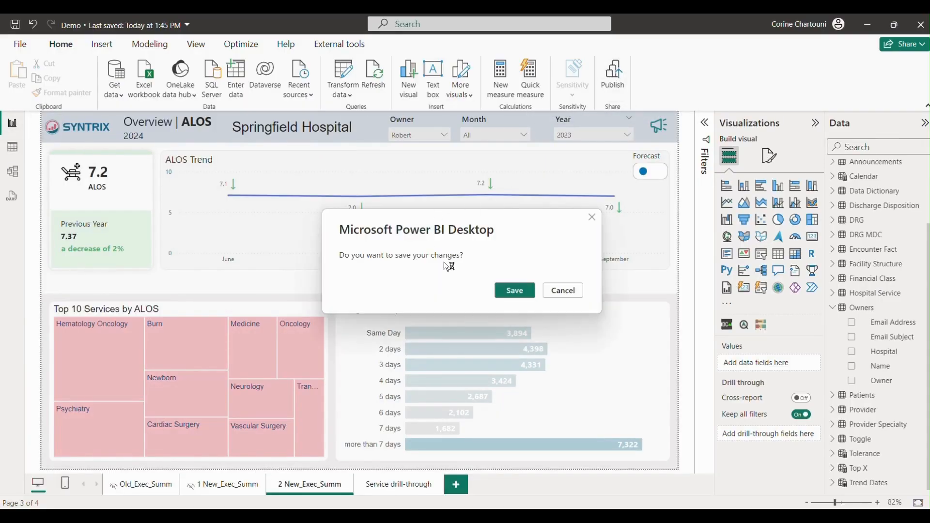
pyautogui.click(517, 291)
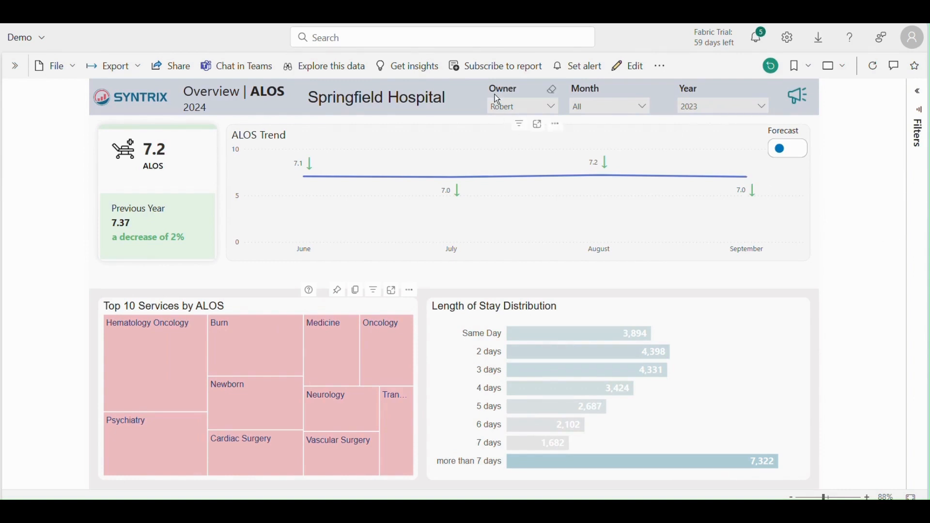
# Step: In the Power BI service, start a new dynamic per recipient subscription for the report and connect it to the Demo semantic model
pyautogui.click(496, 68)
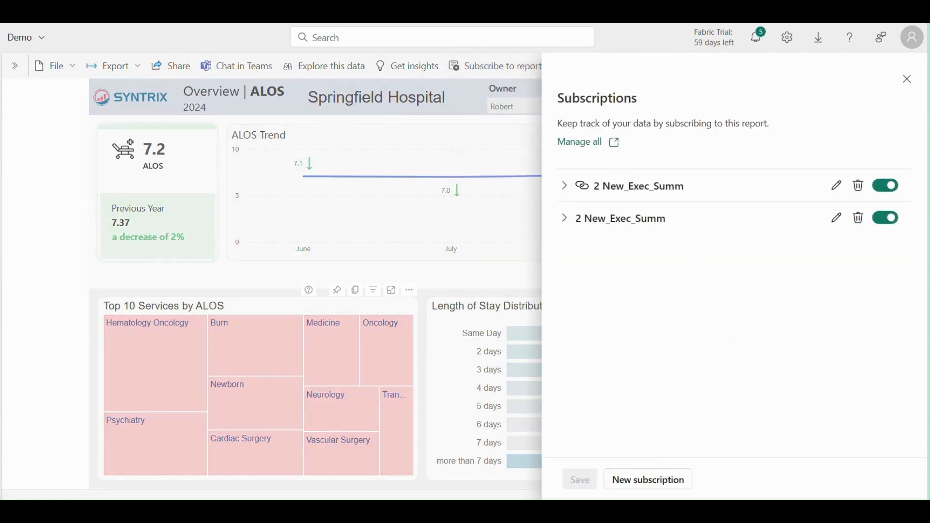
pyautogui.click(646, 483)
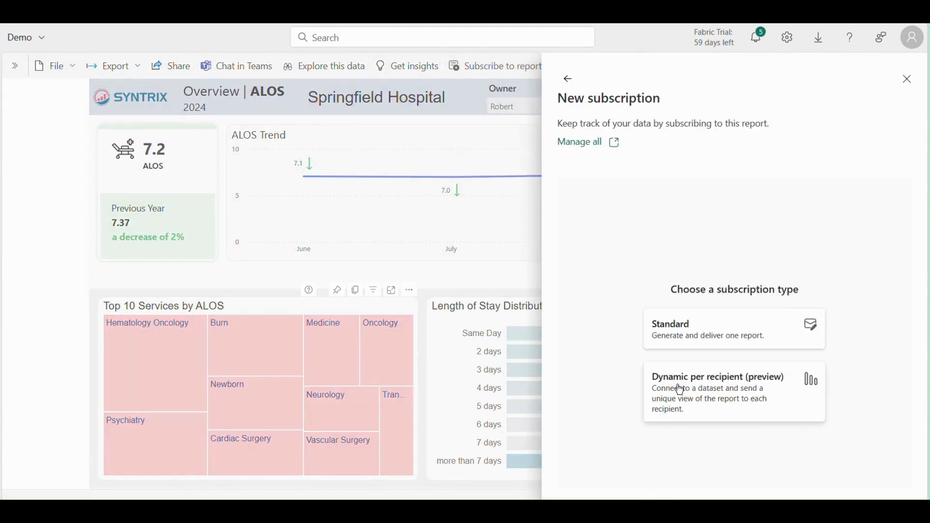
pyautogui.click(683, 391)
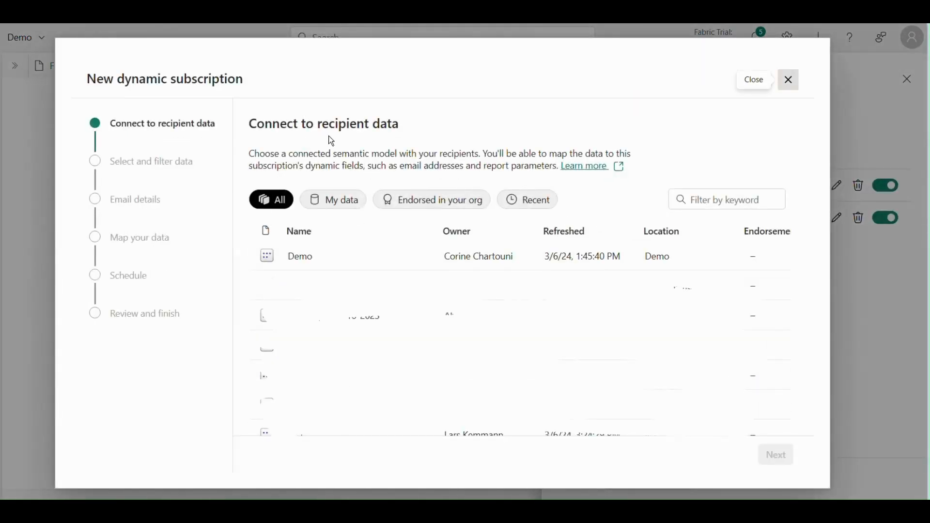
pyautogui.click(298, 255)
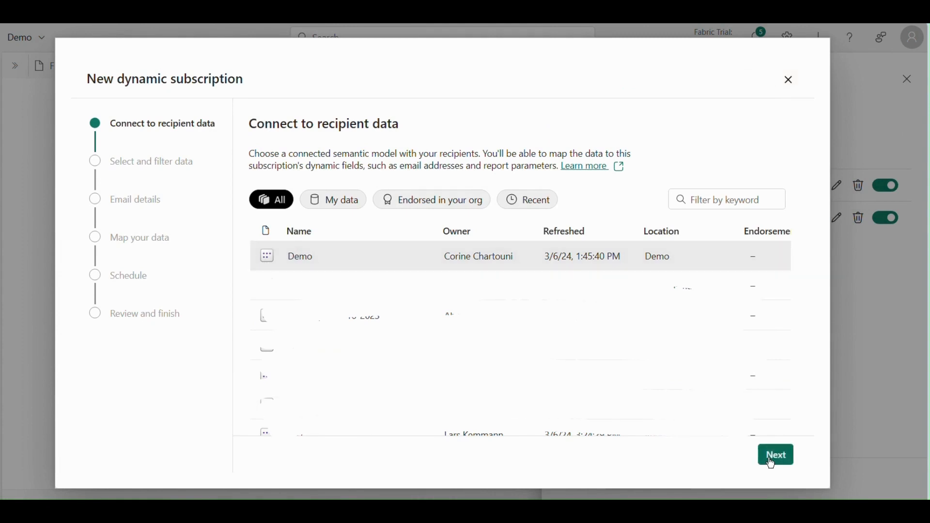
pyautogui.click(777, 458)
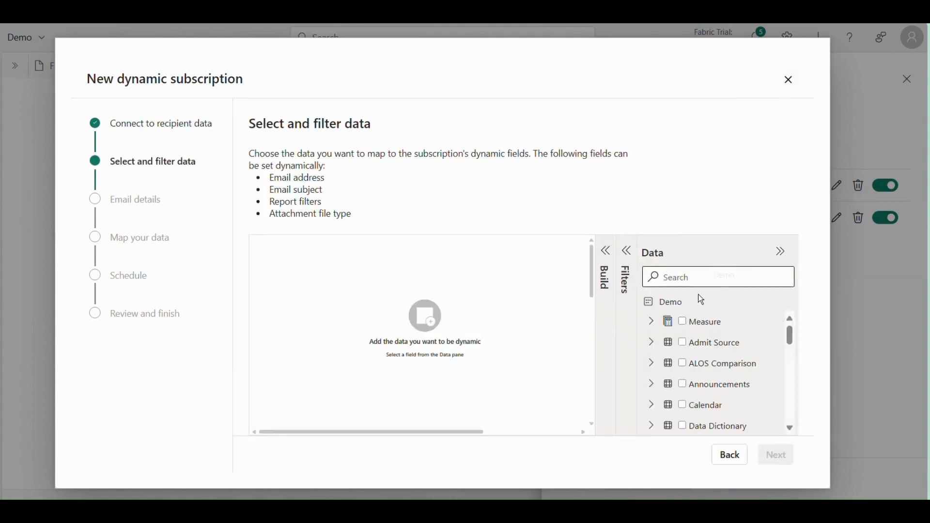
# Step: Select the whole Owners table as the subscription's recipient data and continue to the email details
pyautogui.scroll(-1, 684, 387)
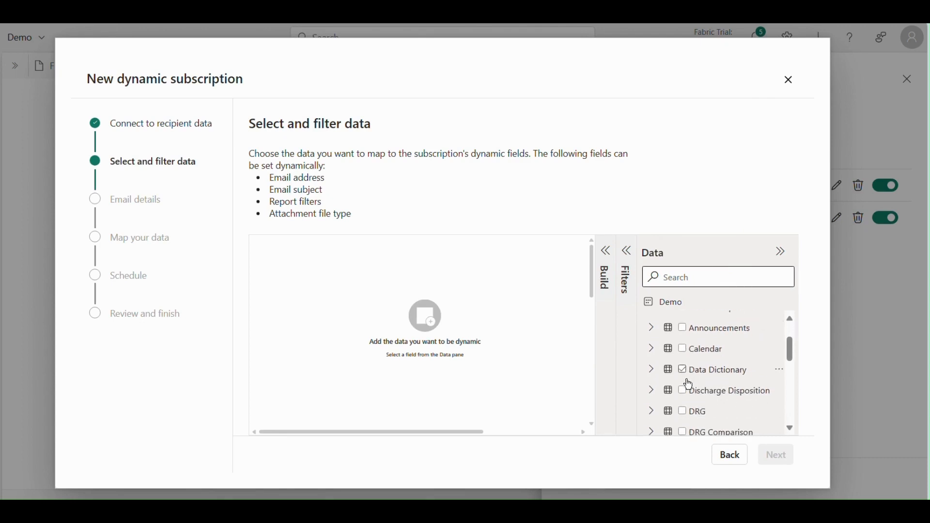
pyautogui.scroll(-4, 687, 384)
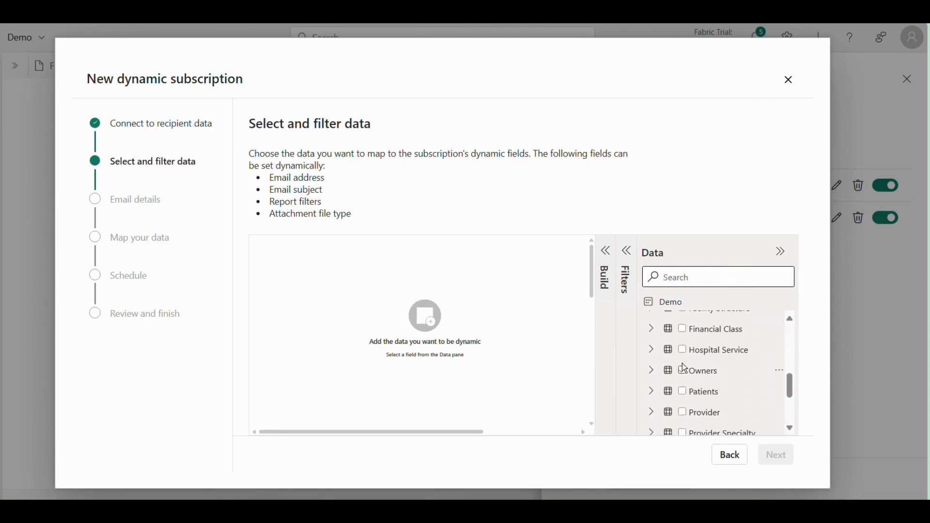
pyautogui.click(685, 371)
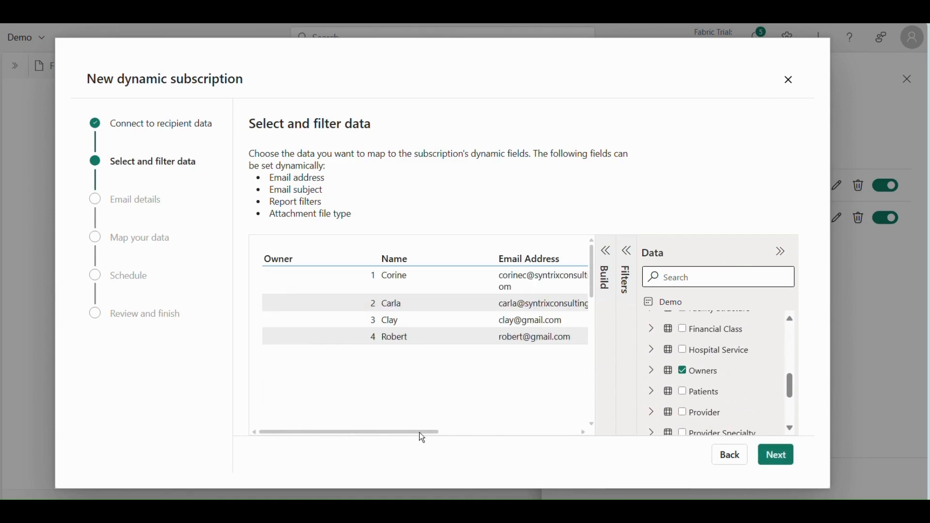
pyautogui.moveTo(423, 438); pyautogui.dragTo(384, 475)
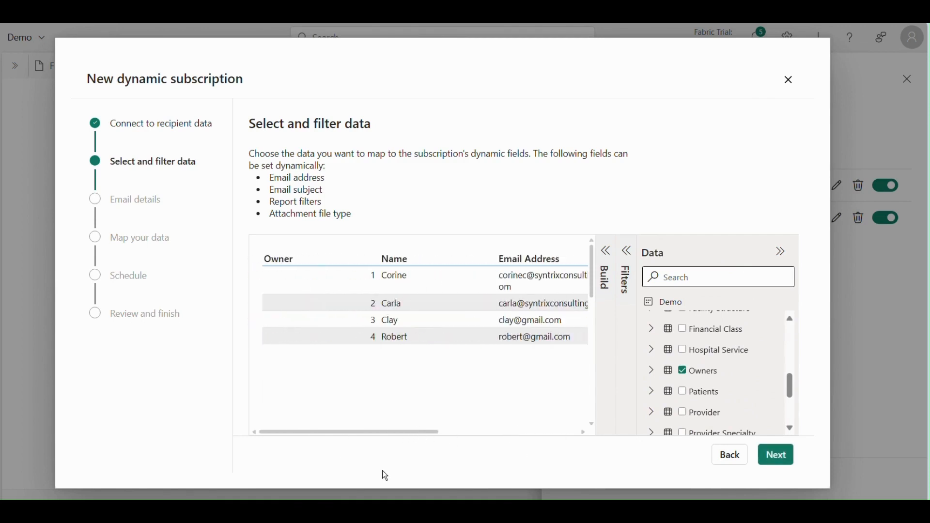
pyautogui.click(781, 458)
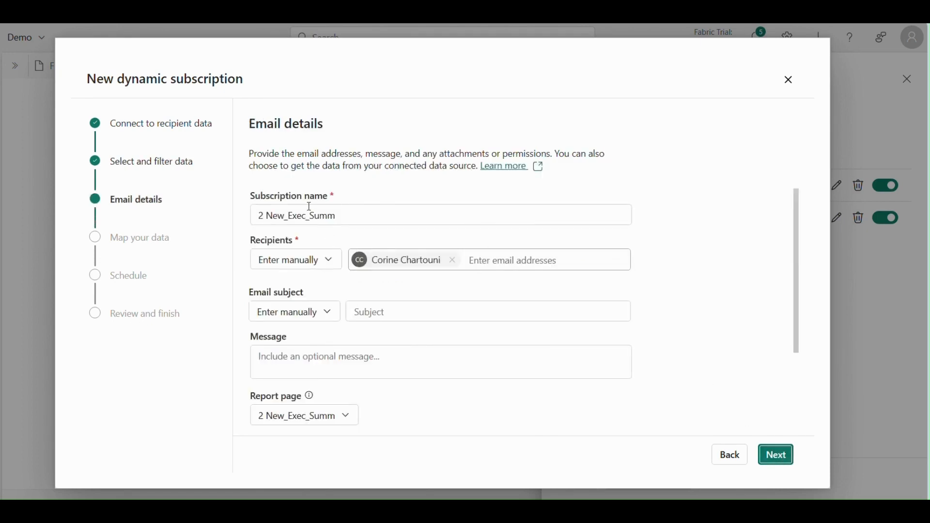
# Step: Get the recipients from Owners.Email Address and the email subject from Owners.Email Subject
pyautogui.click(300, 266)
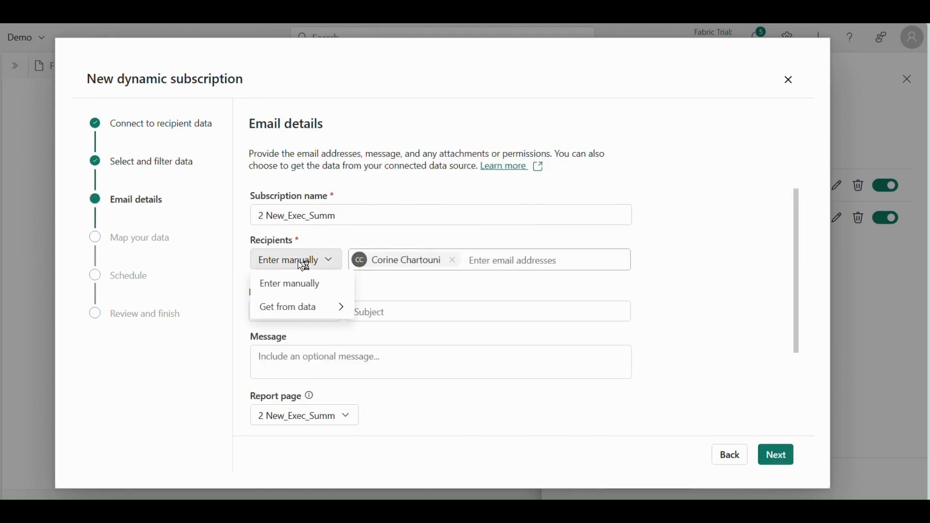
pyautogui.moveTo(314, 313)
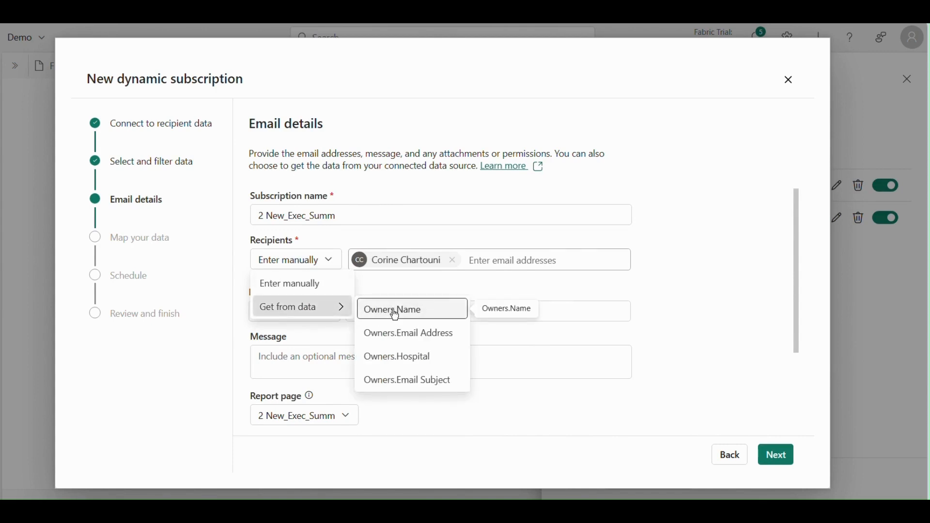
pyautogui.click(401, 341)
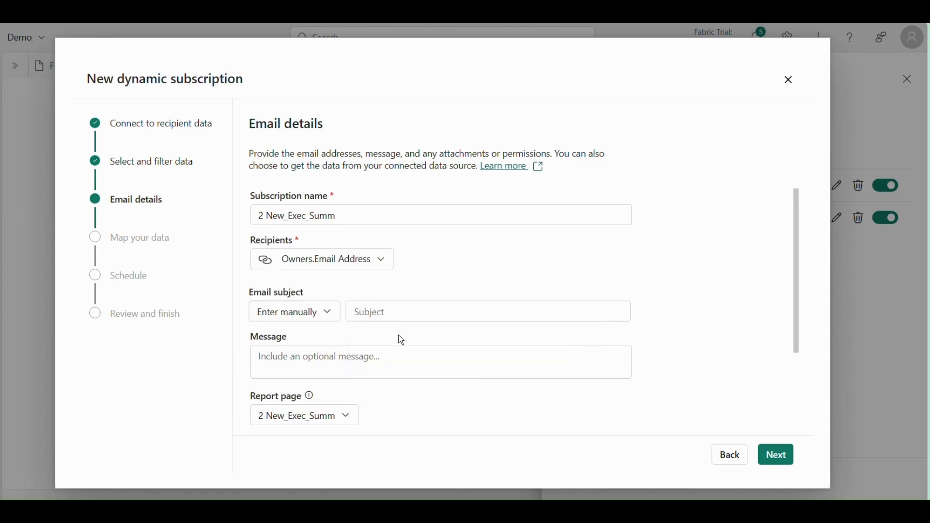
pyautogui.click(313, 317)
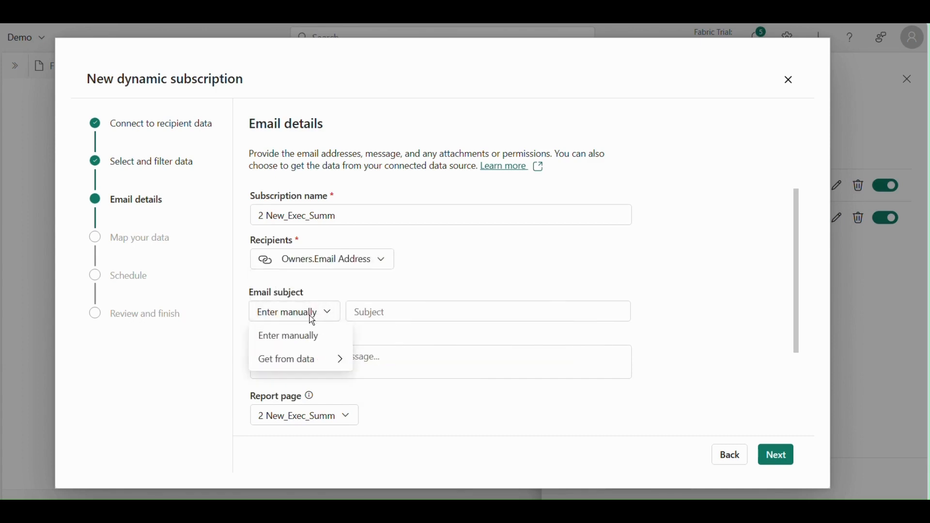
pyautogui.moveTo(320, 372)
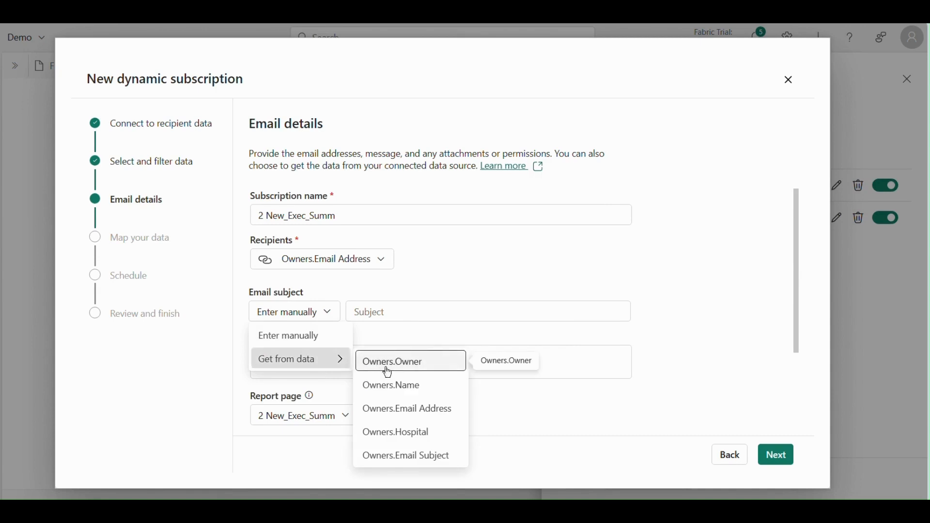
pyautogui.click(411, 458)
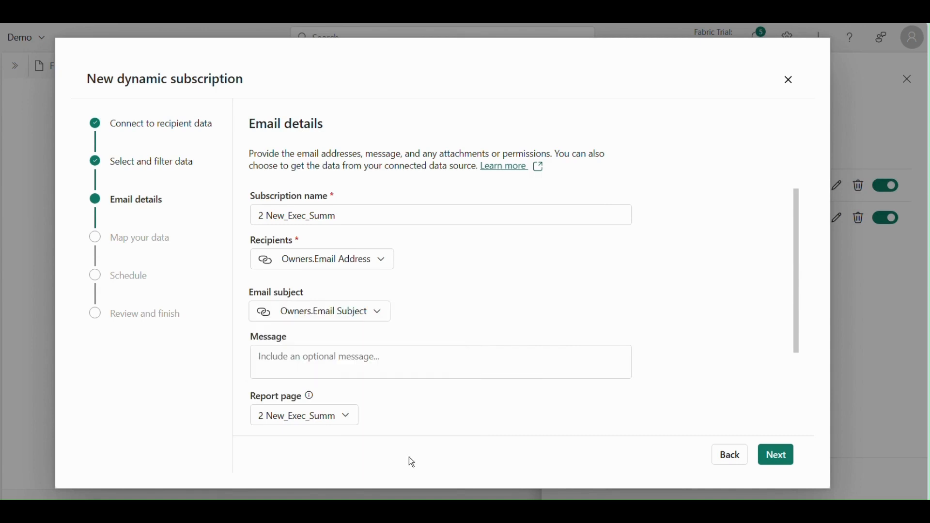
# Step: Enter the email message "This is for testing purposes."
pyautogui.click(412, 359)
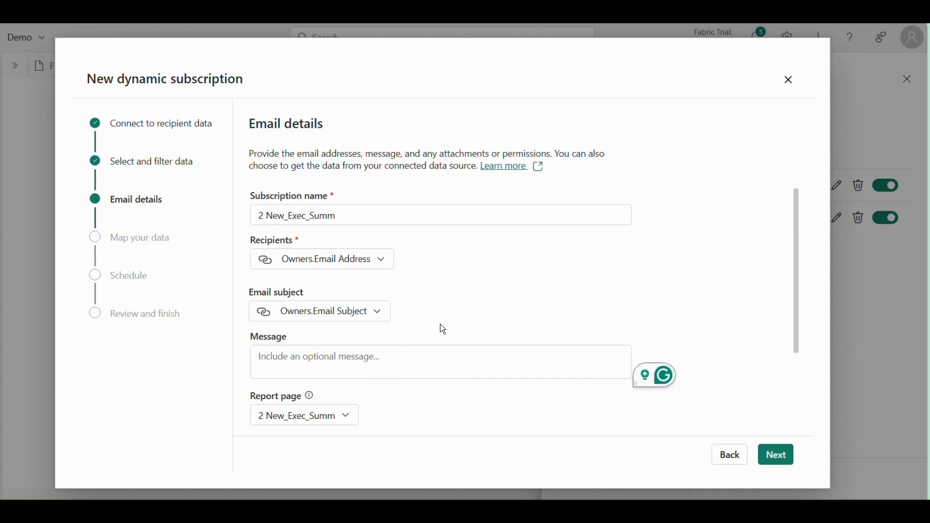
pyautogui.write('T')
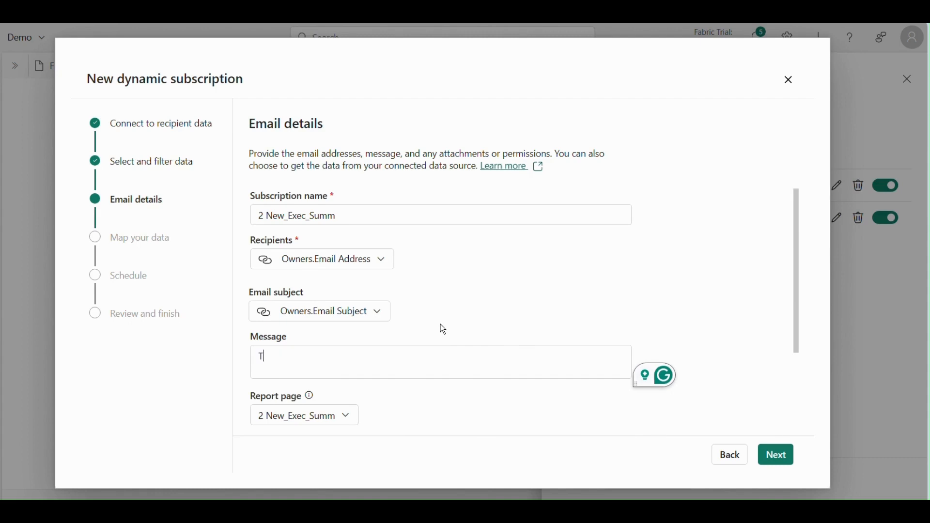
pyautogui.write('his is for ')
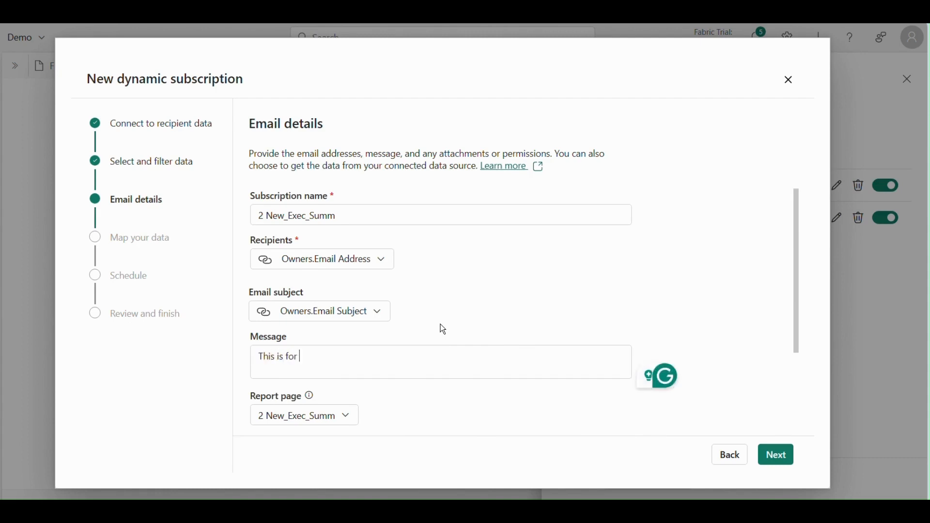
pyautogui.write('testing purposes')
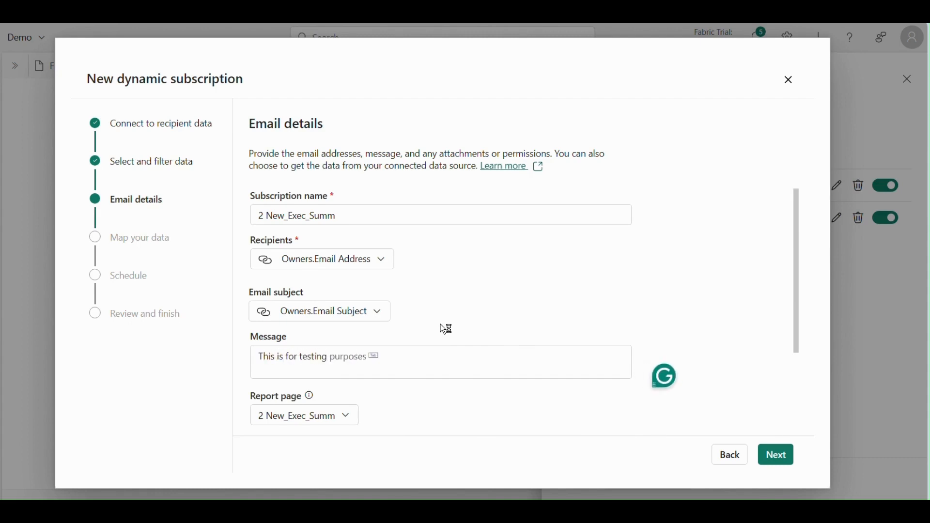
pyautogui.press('Tab')
pyautogui.write('.')
pyautogui.scroll(-3, 359, 362)
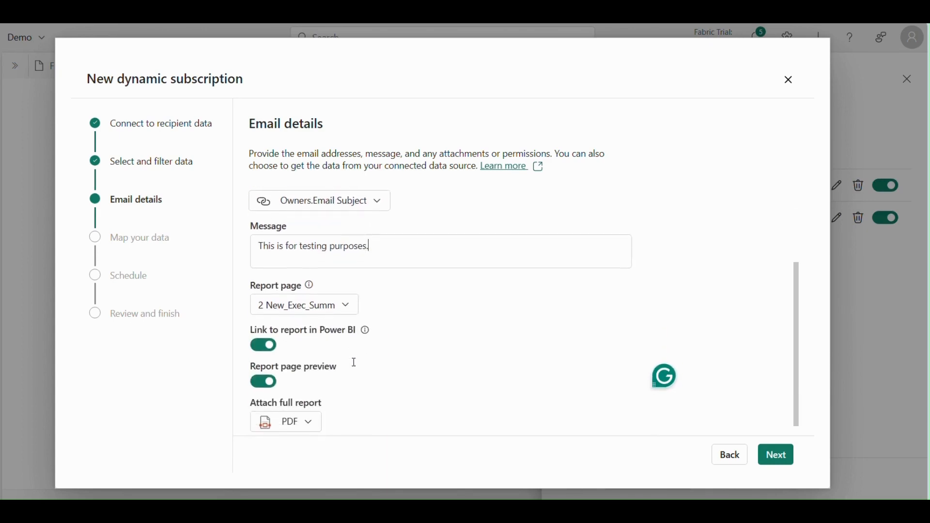
# Step: Choose 2 New_Exec_Summ as the report page with PDF as the full report attachment, and continue to the data mapping
pyautogui.click(335, 311)
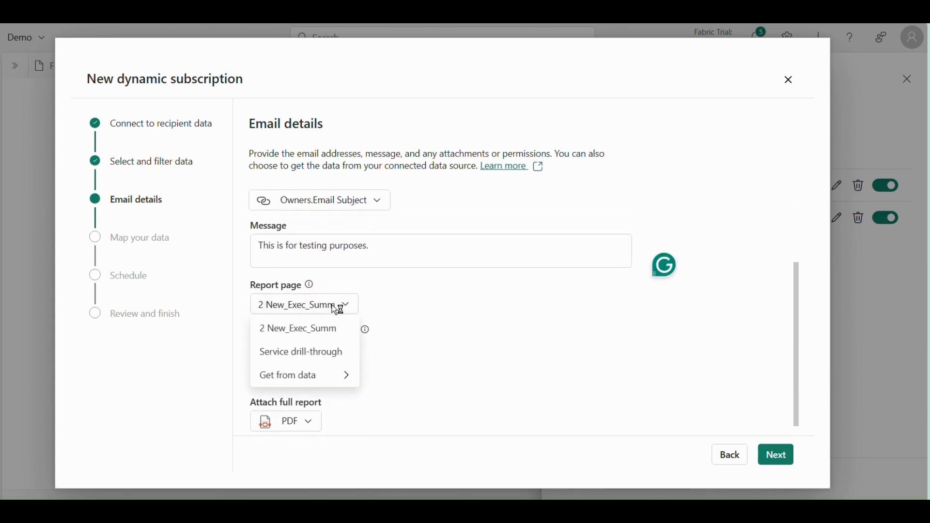
pyautogui.click(327, 330)
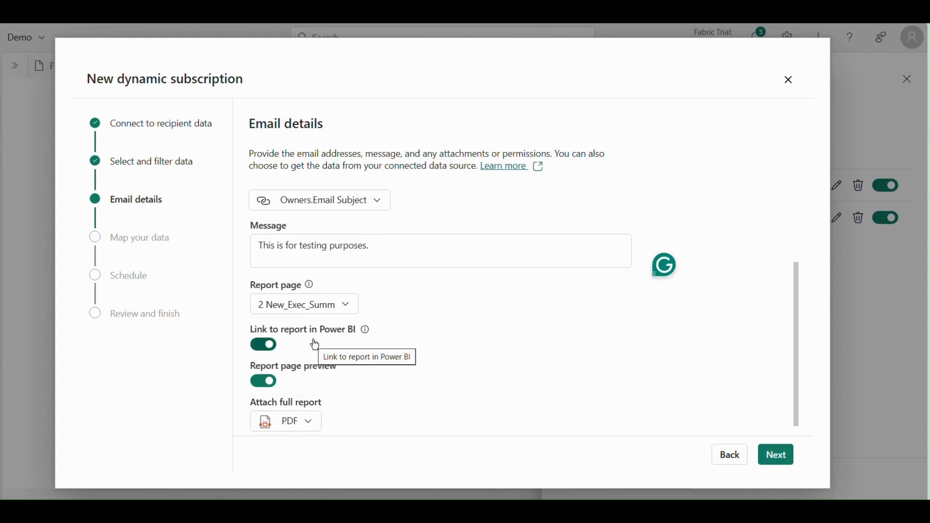
pyautogui.scroll(-1, 376, 351)
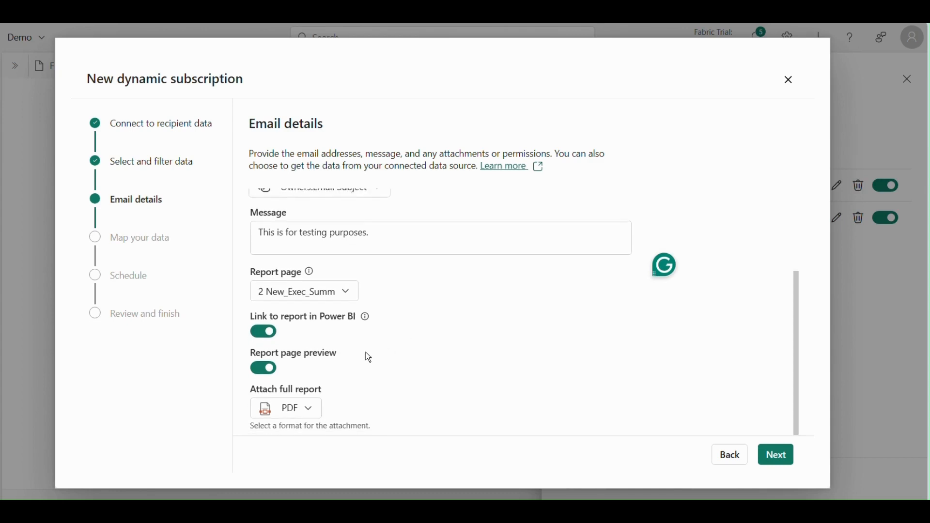
pyautogui.click(308, 410)
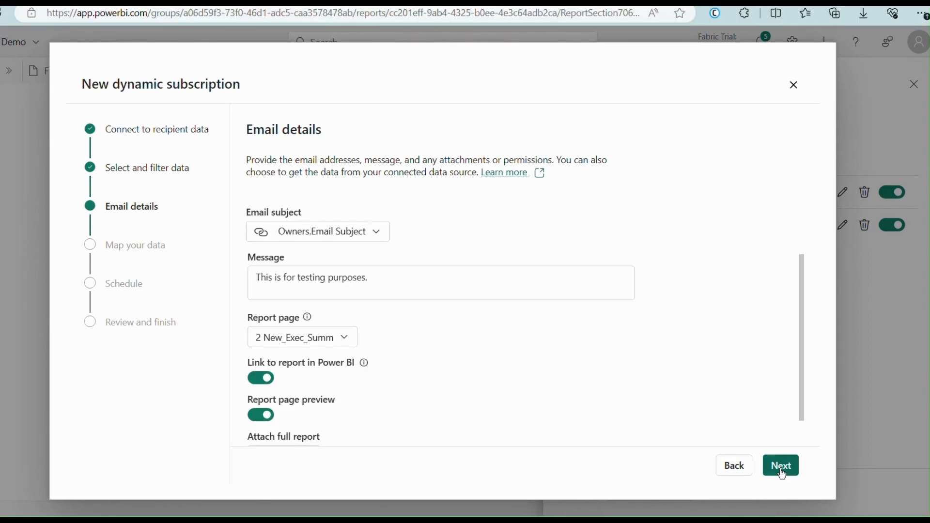
pyautogui.click(781, 467)
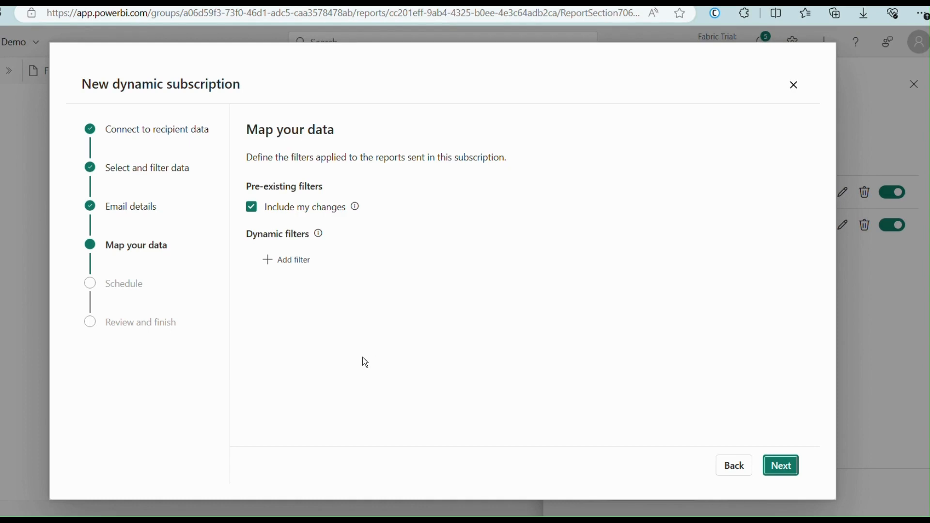
# Step: Add a dynamic filter that maps the Facility Structure Location Name field to Owners.Hospital, and continue to the schedule
pyautogui.click(304, 261)
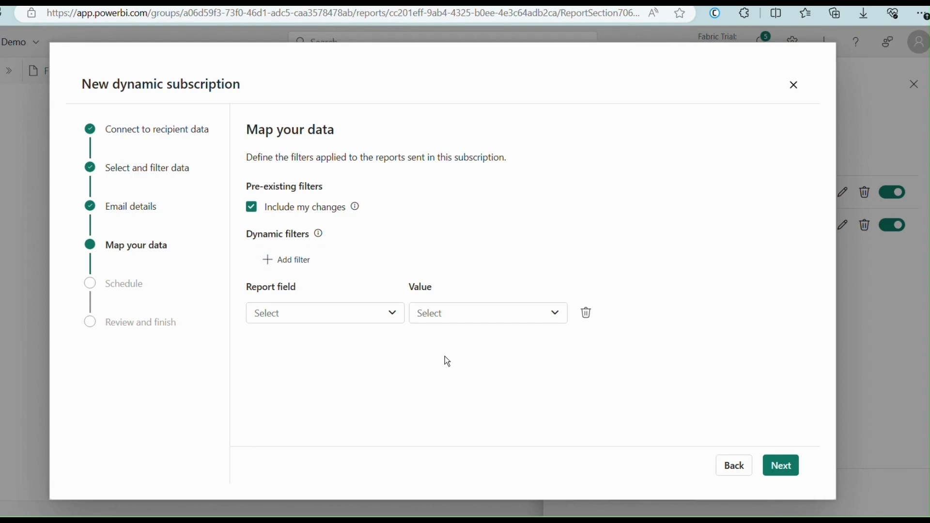
pyautogui.click(325, 313)
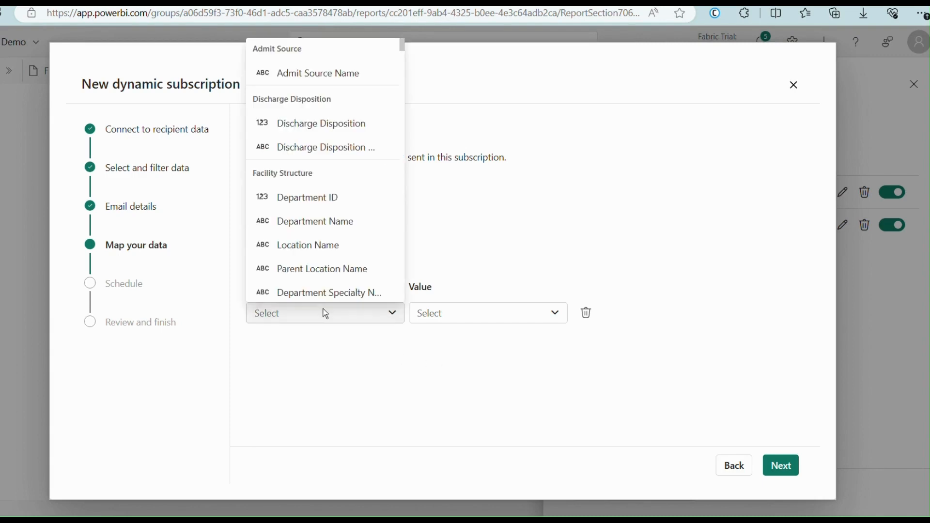
pyautogui.click(320, 253)
pyautogui.click(505, 314)
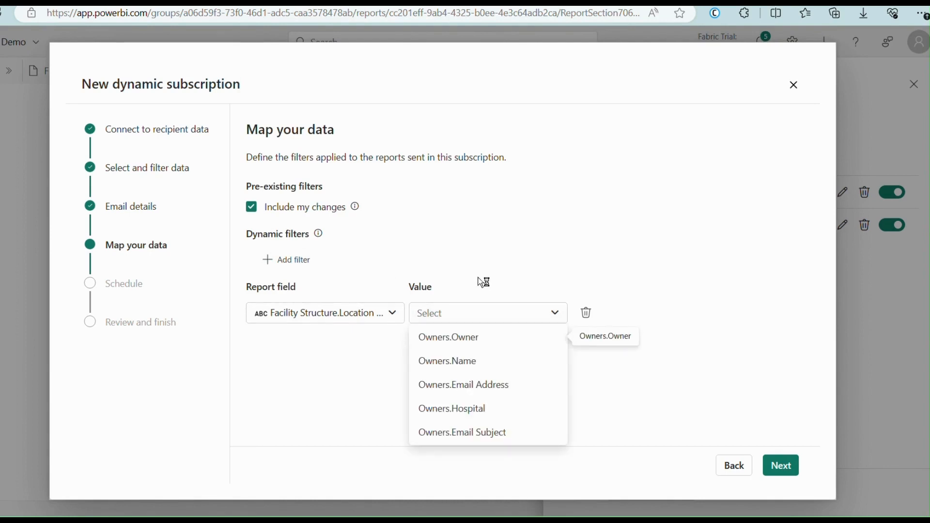
pyautogui.click(467, 409)
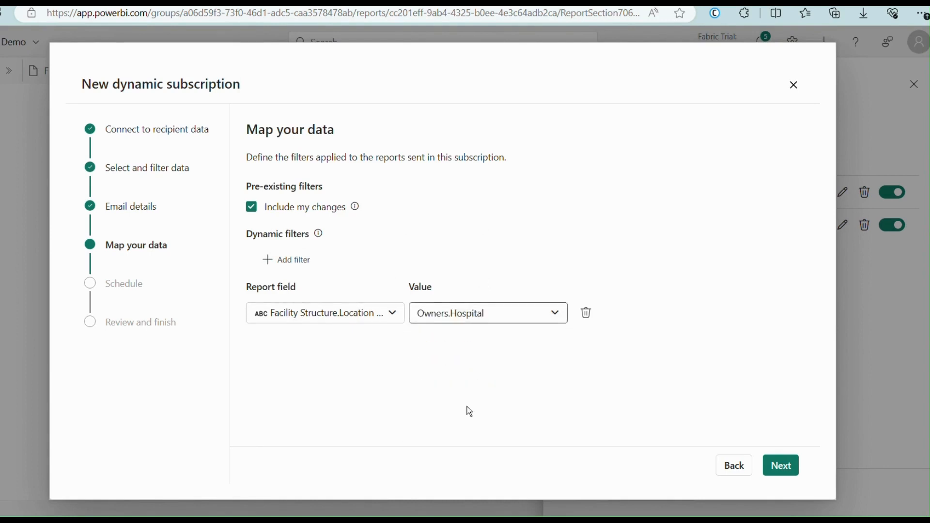
pyautogui.click(782, 467)
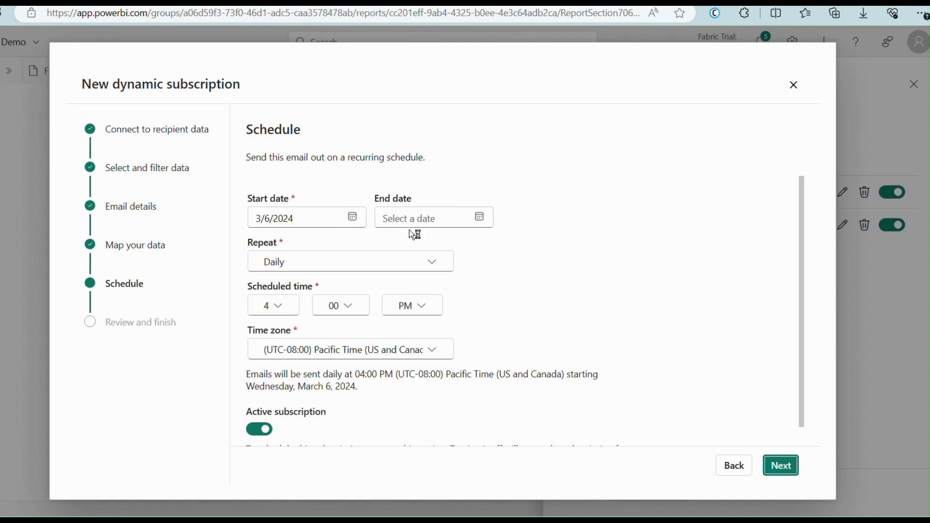
# Step: Set the subscription's end date to 3/7/2024 and keep the repeat at Daily
pyautogui.click(490, 218)
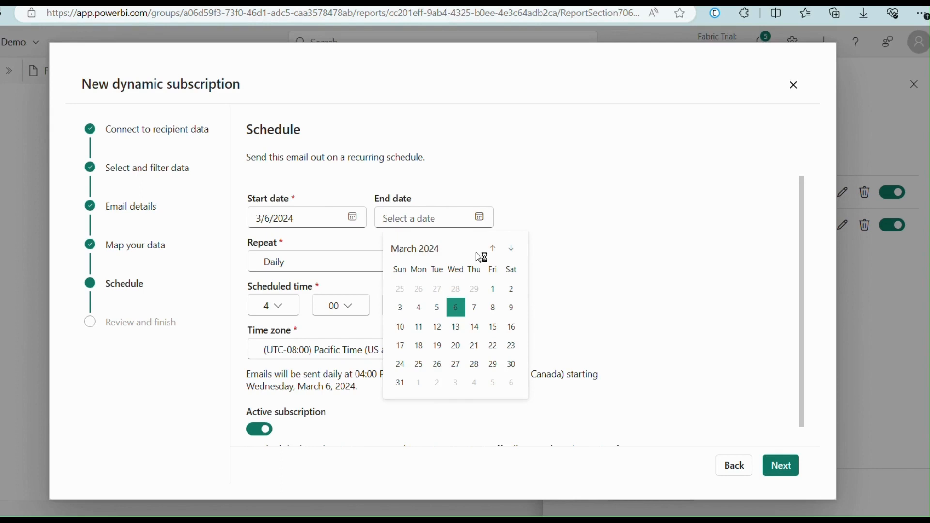
pyautogui.click(474, 309)
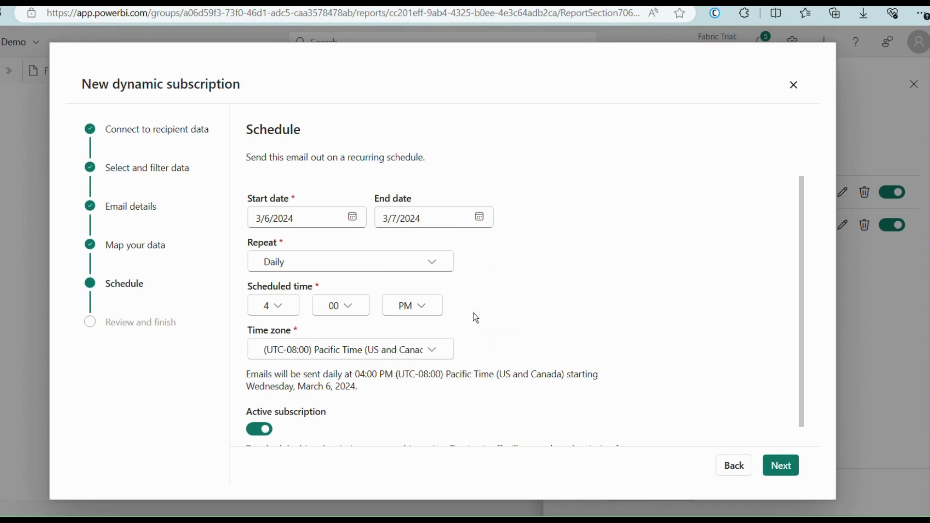
pyautogui.click(268, 266)
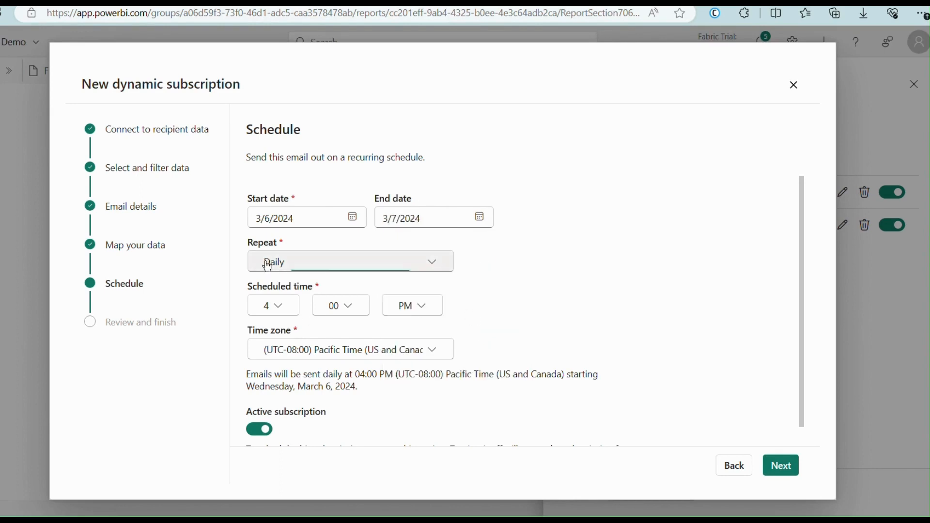
pyautogui.click(294, 266)
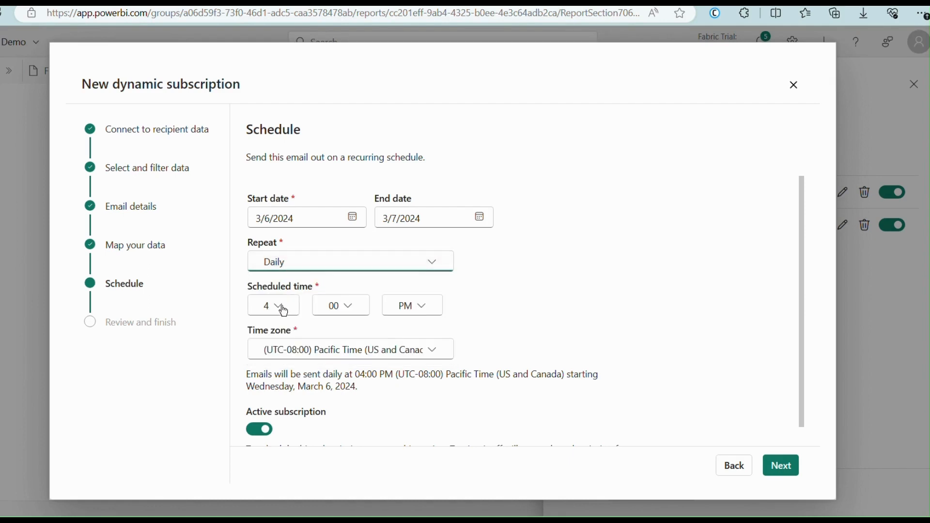
# Step: Set the scheduled time to 4:15 PM and continue to the final review
pyautogui.click(358, 308)
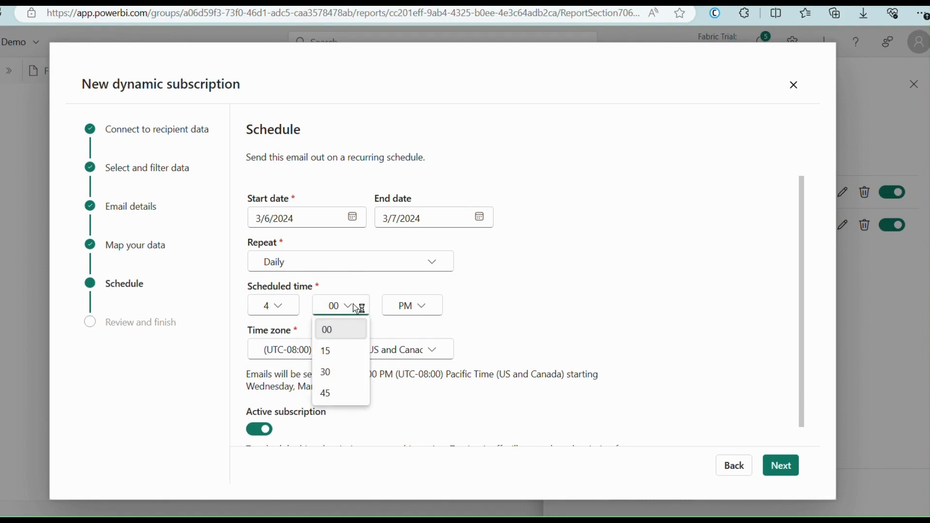
pyautogui.click(351, 310)
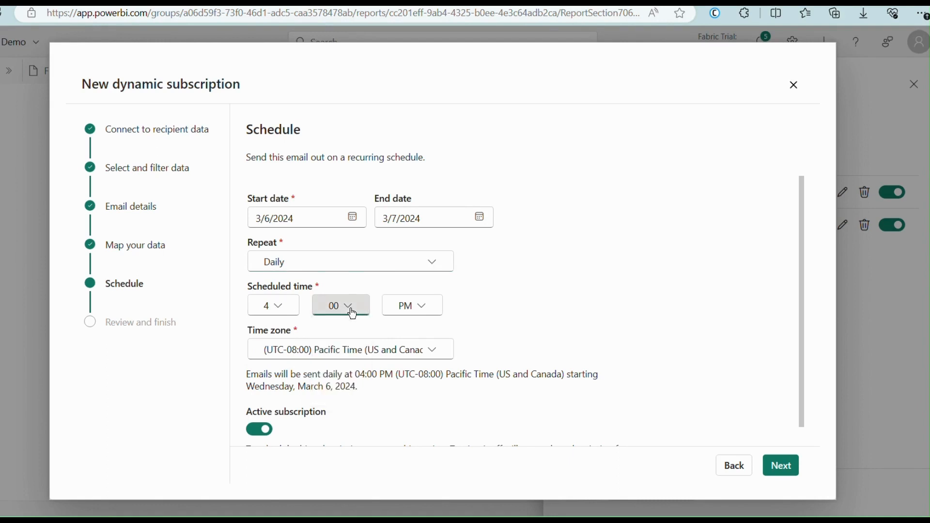
pyautogui.click(351, 311)
pyautogui.click(342, 352)
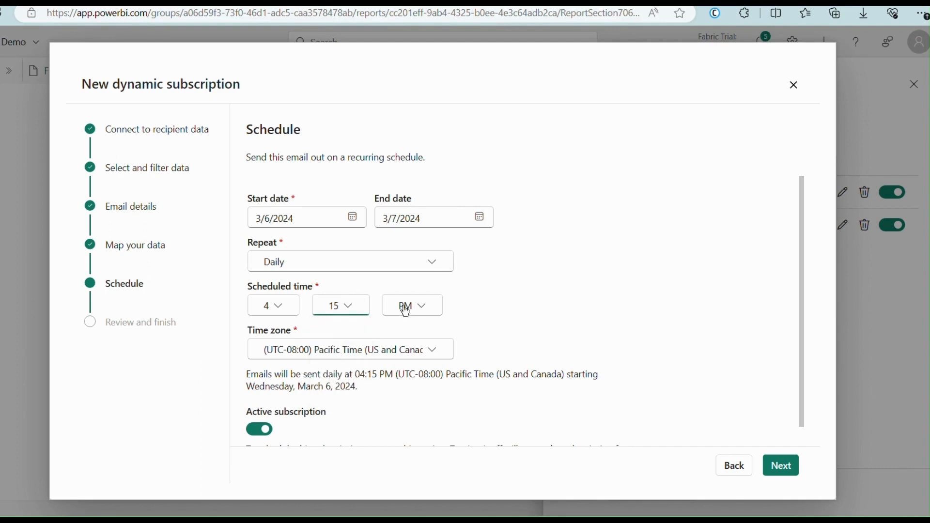
pyautogui.scroll(-1, 504, 340)
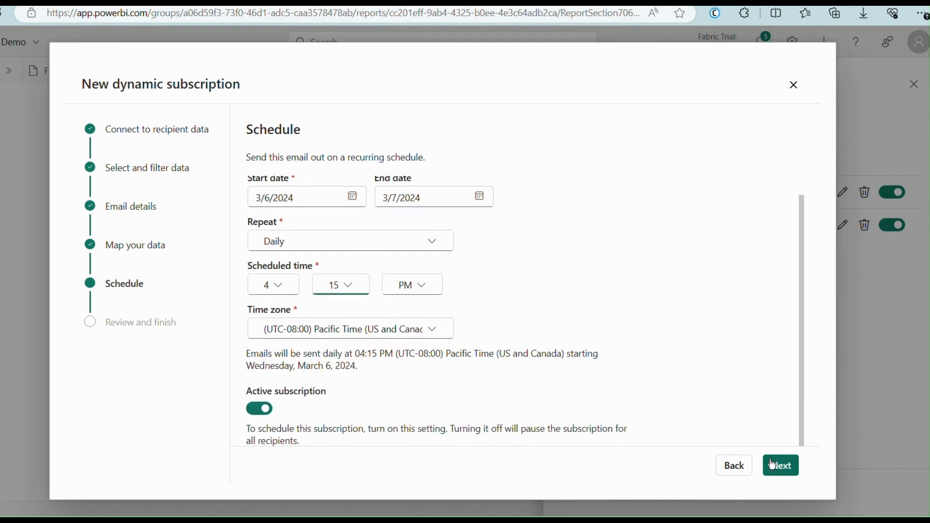
pyautogui.click(788, 469)
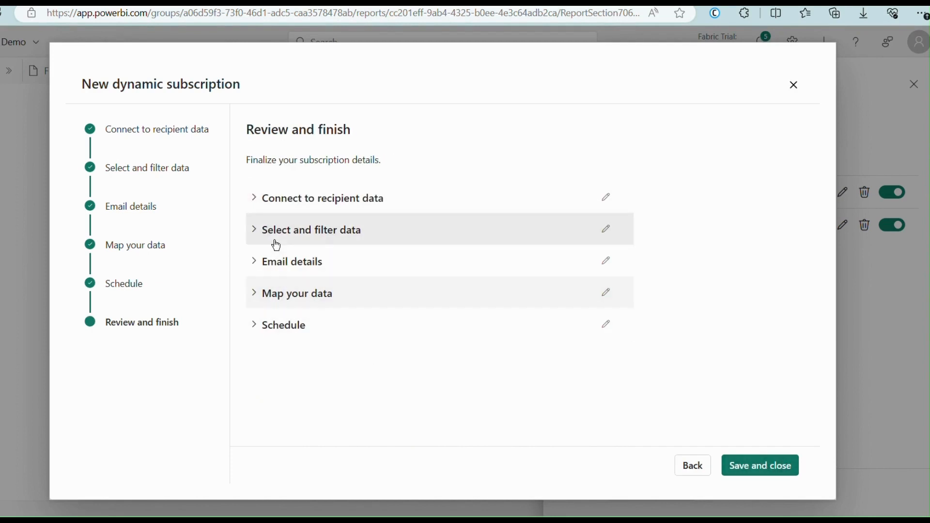
# Step: Check the recipient data connection in the review, and save and close the dynamic subscription
pyautogui.click(255, 198)
pyautogui.click(255, 199)
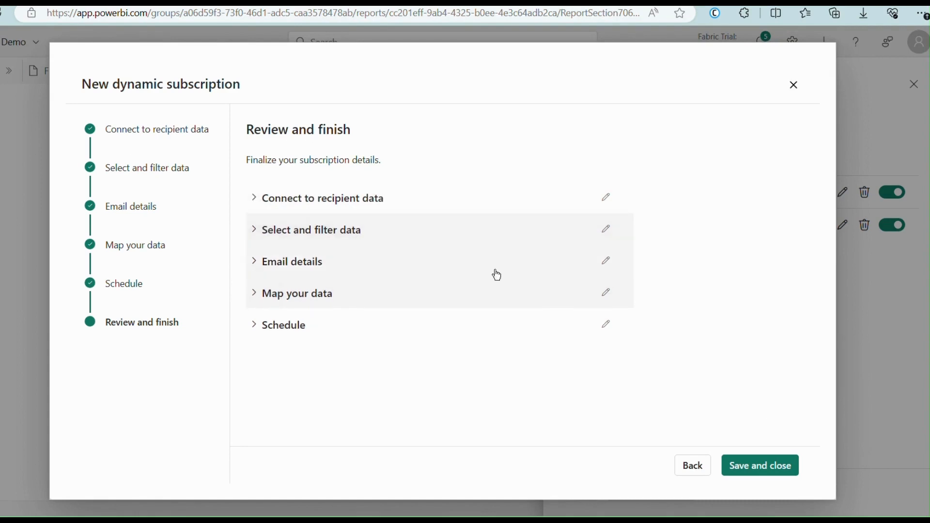
pyautogui.click(746, 470)
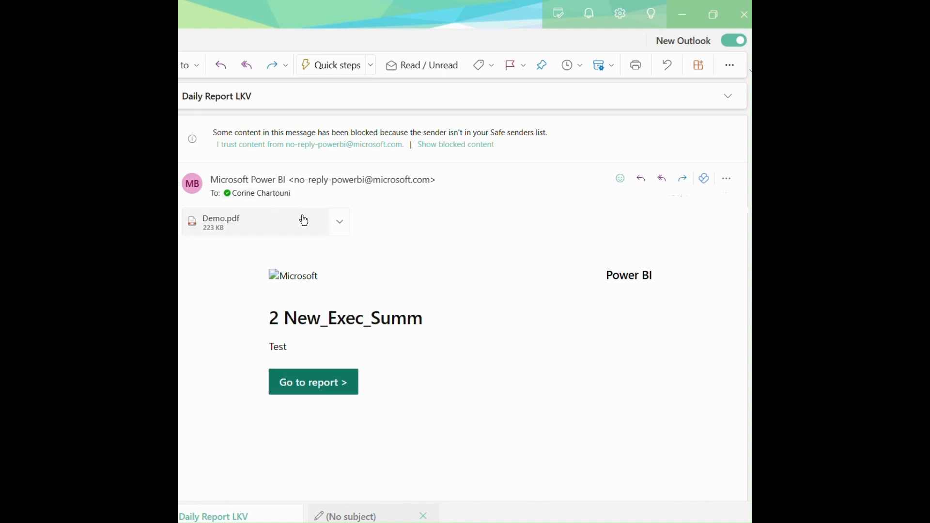
# Step: In Outlook, preview the Demo.pdf attachment of the Daily Report LKV email and close the preview
pyautogui.click(337, 228)
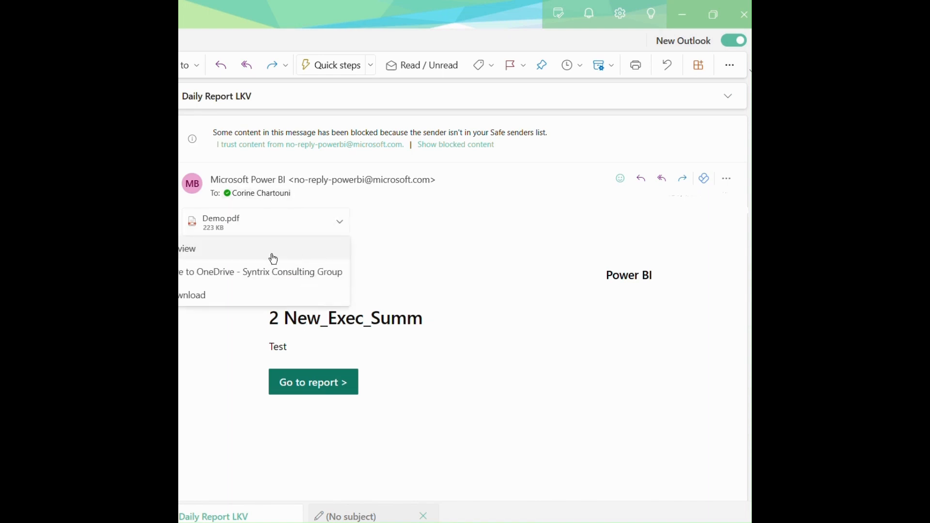
pyautogui.click(270, 298)
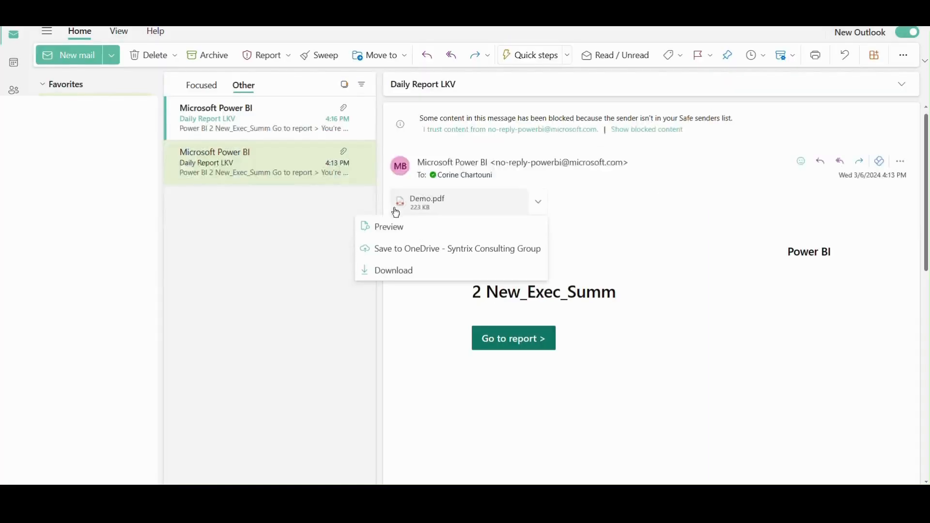
pyautogui.click(394, 227)
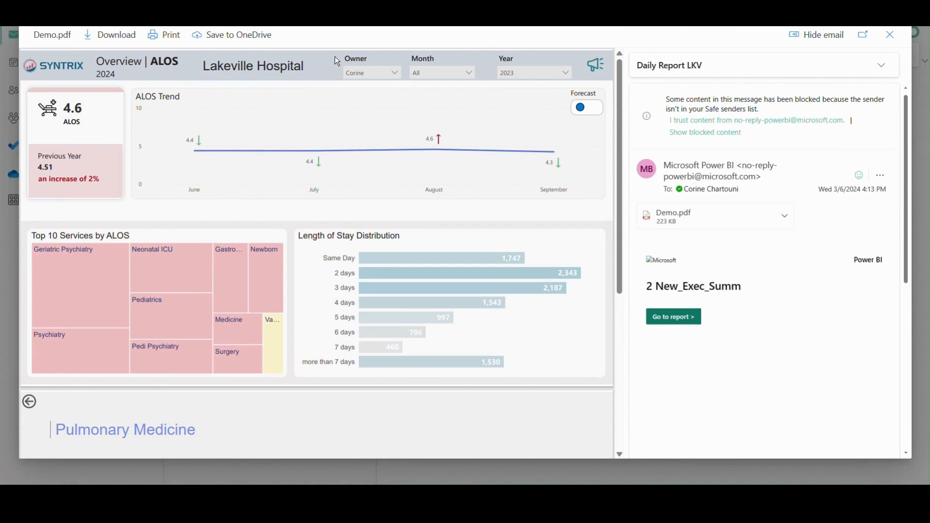
pyautogui.click(891, 34)
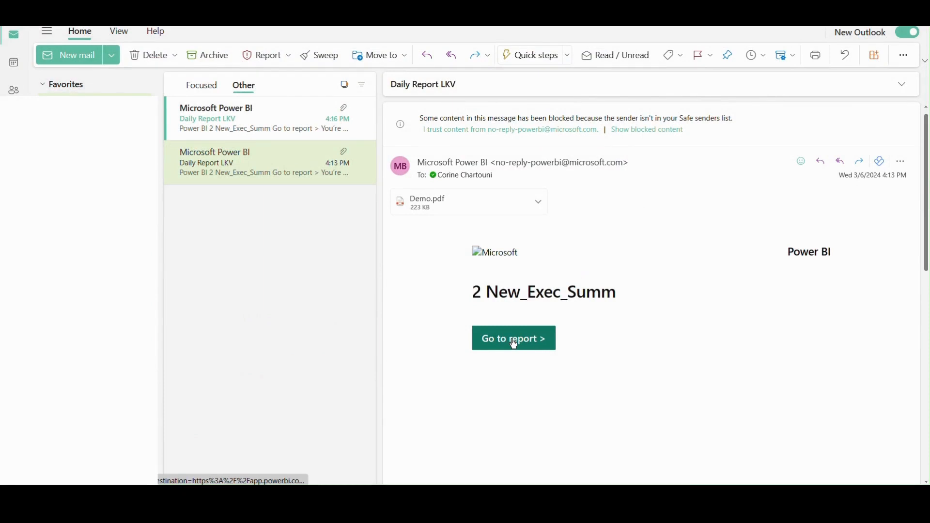
# Step: Open the Power BI report from the email and examine the choices of its Owner filter
pyautogui.click(514, 344)
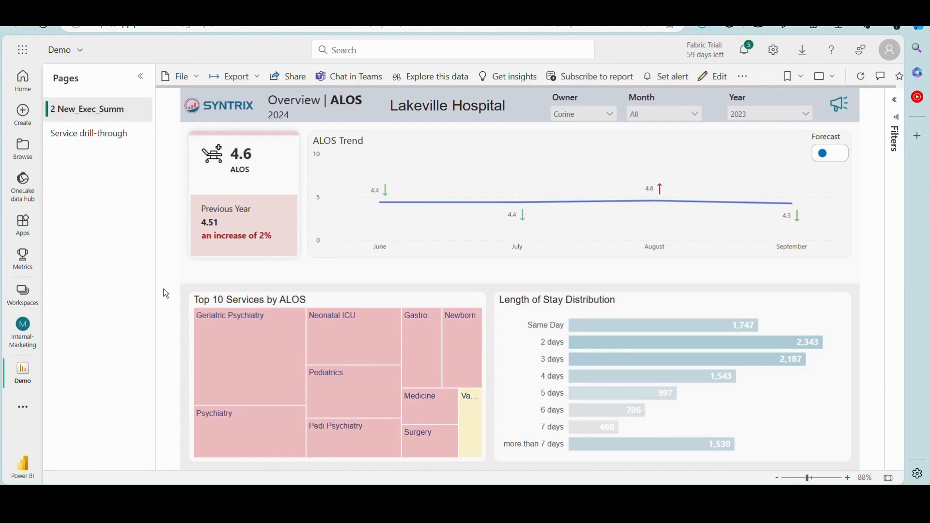
pyautogui.click(574, 116)
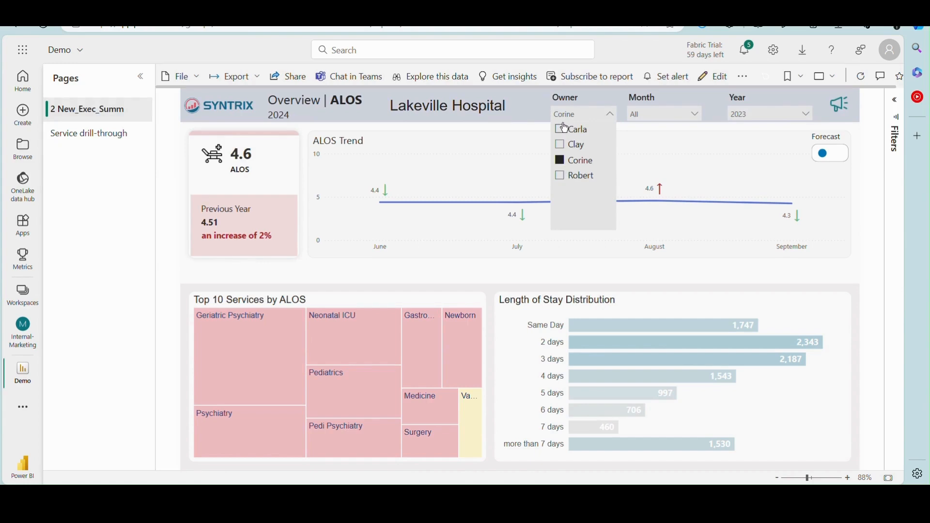
pyautogui.click(578, 115)
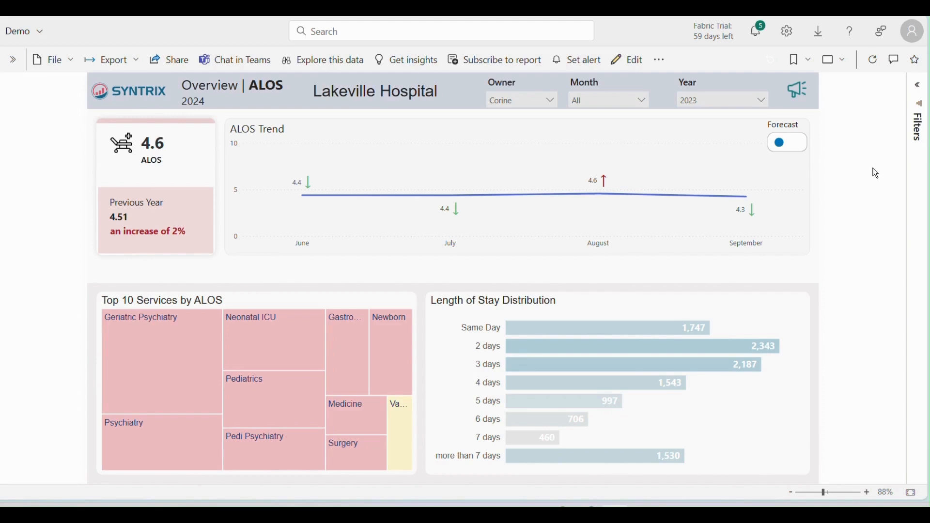
# Step: Filter the report to the owner of Mountainside Hospital and cross-filter it by the Burn service
pyautogui.click(514, 103)
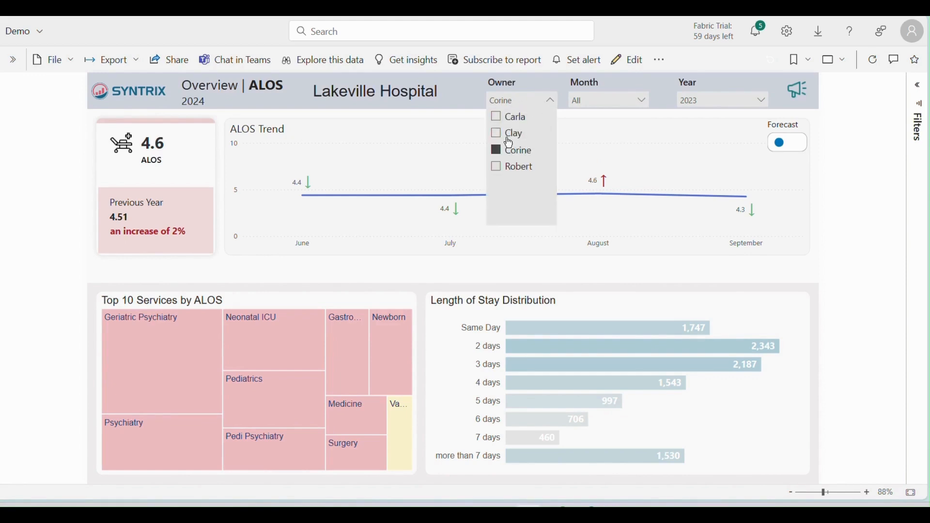
pyautogui.click(501, 117)
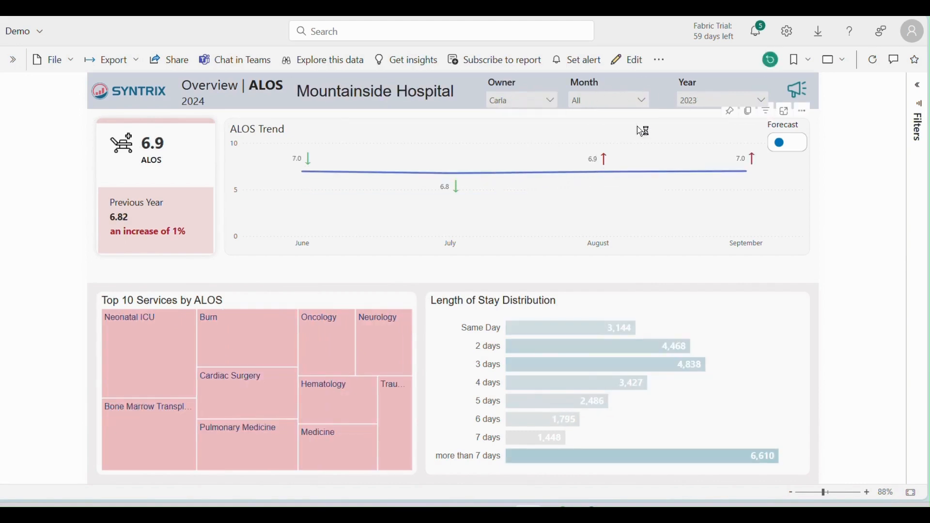
pyautogui.click(247, 333)
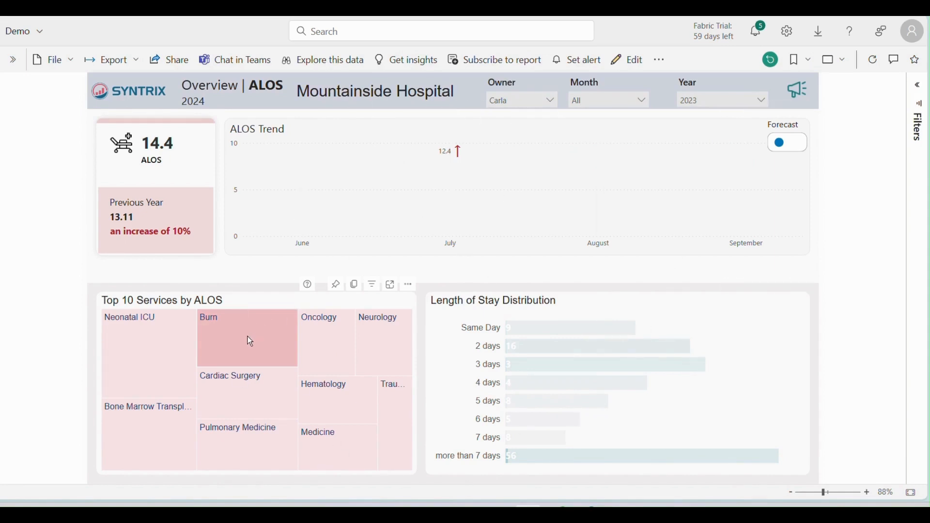
pyautogui.moveTo(245, 333)
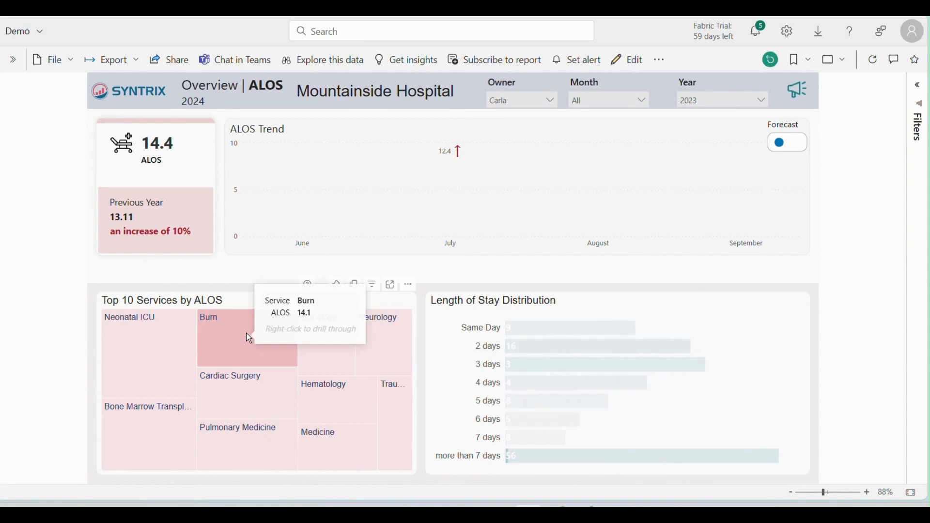
# Step: Create a new standard subscription to the report and name it with the owner's first name followed by _Burn
pyautogui.click(470, 63)
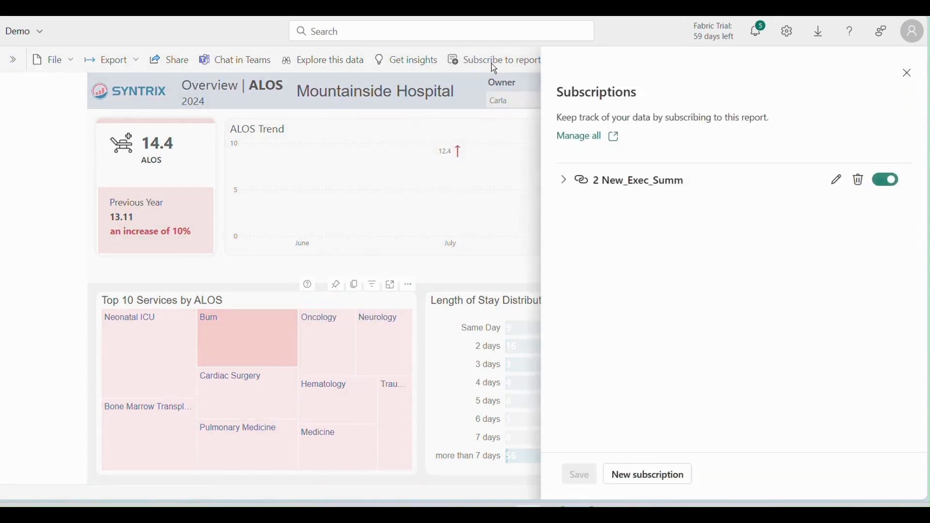
pyautogui.click(655, 473)
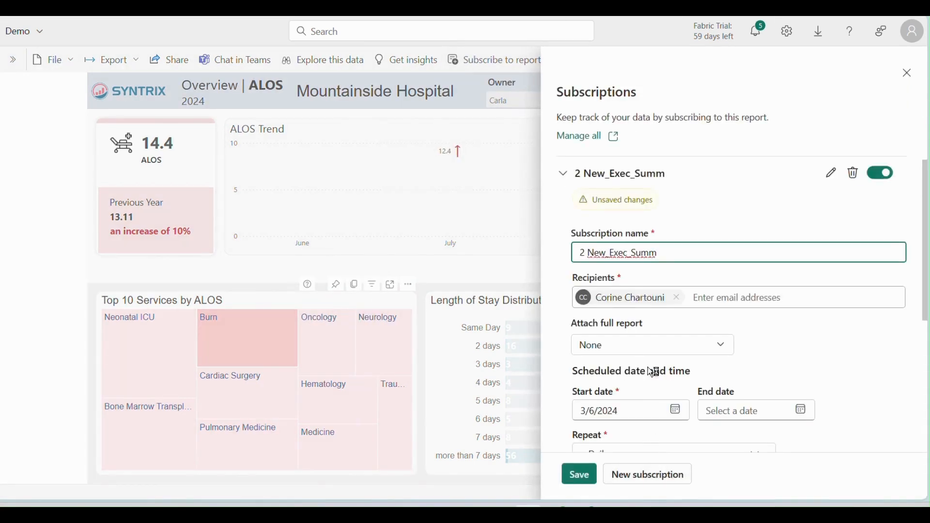
pyautogui.scroll(-2, 703, 364)
pyautogui.scroll(2, 704, 352)
pyautogui.doubleClick(661, 253)
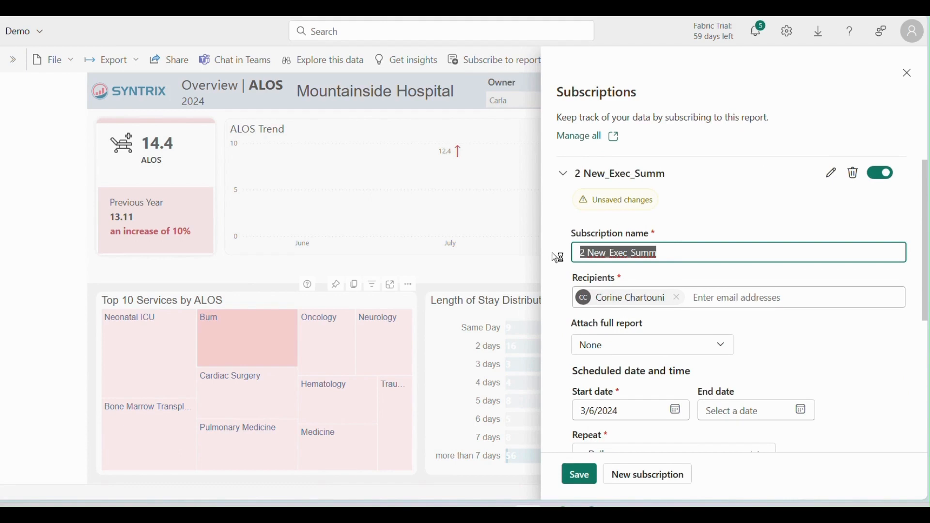
pyautogui.write('Carla_')
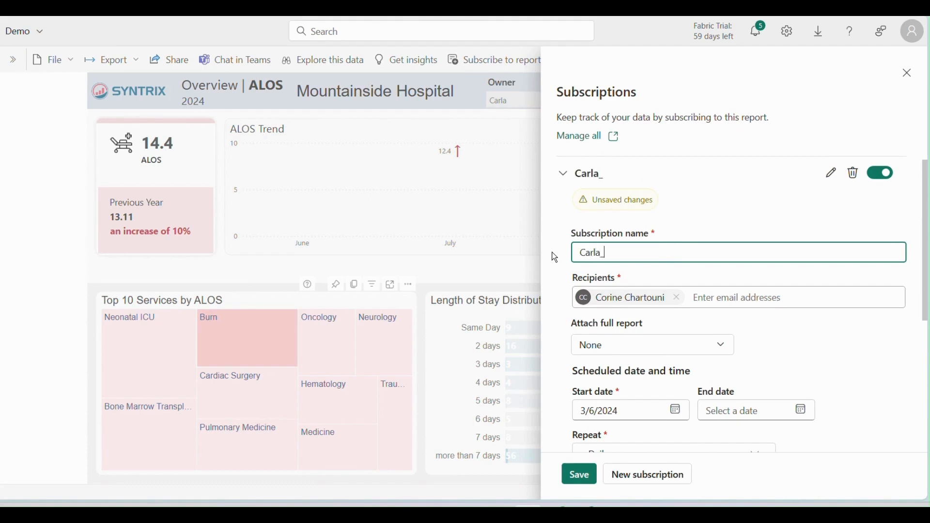
pyautogui.write('Burn')
pyautogui.click(636, 300)
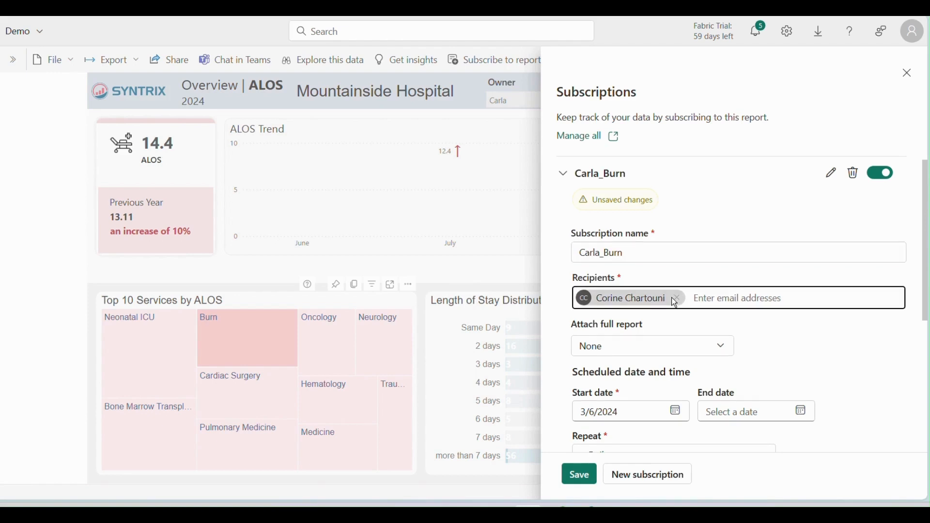
pyautogui.write('carl')
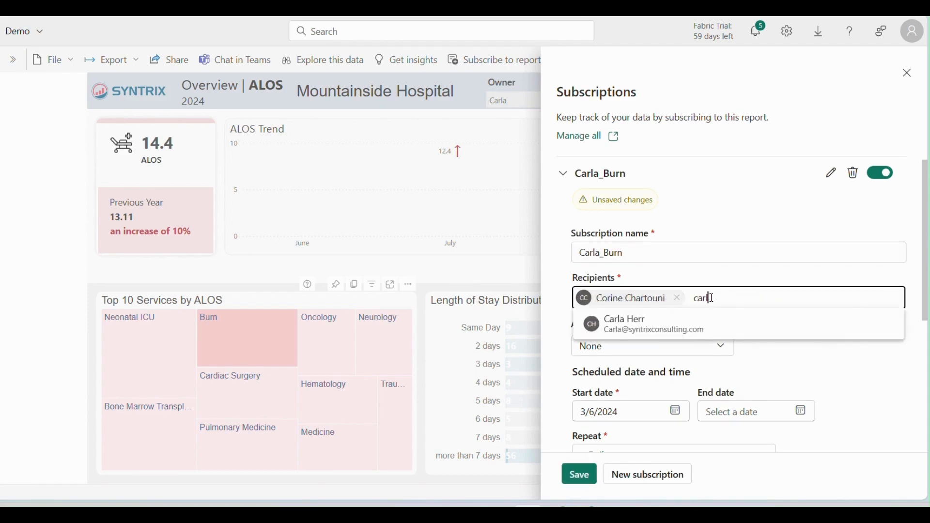
pyautogui.moveTo(711, 297); pyautogui.dragTo(697, 298)
pyautogui.press('BackSpace')
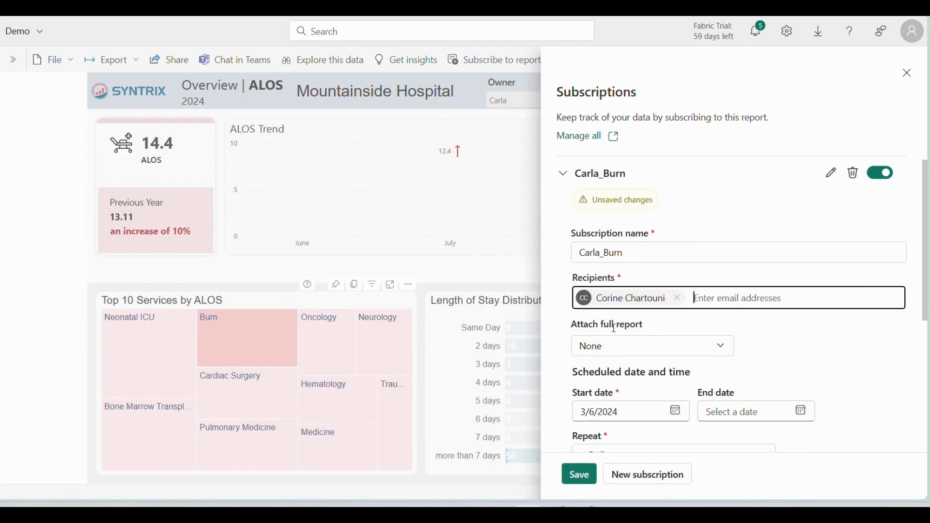
# Step: Set the full report attachment to None and review the subscription's scheduled date, repetition and time zone
pyautogui.click(656, 346)
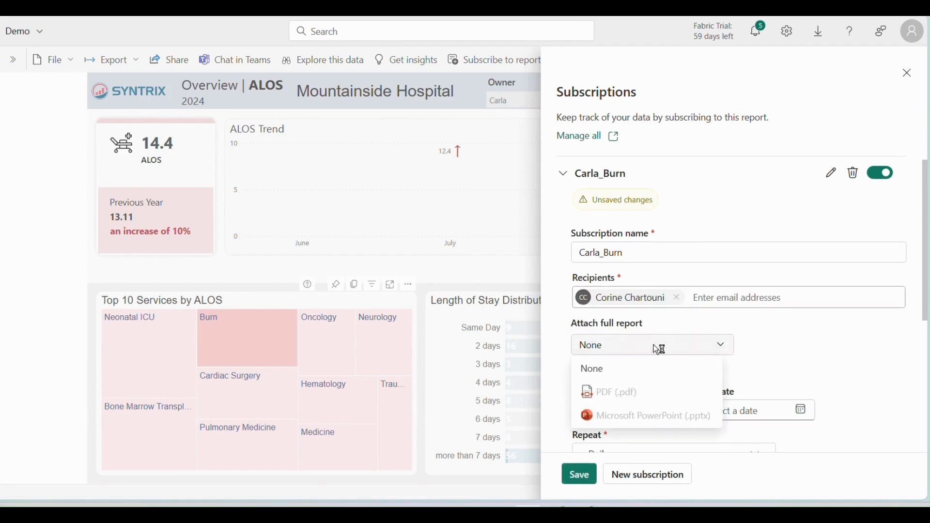
pyautogui.click(638, 368)
pyautogui.scroll(-2, 761, 345)
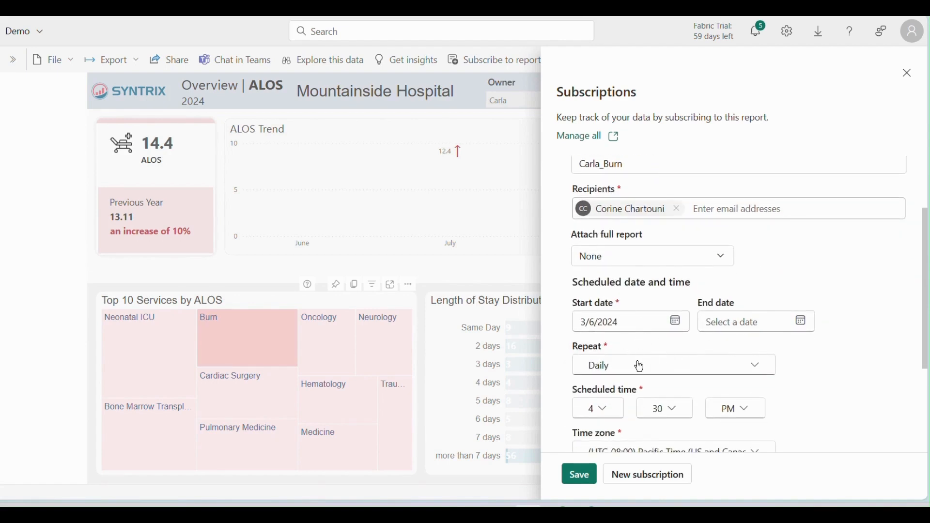
pyautogui.scroll(-3, 668, 349)
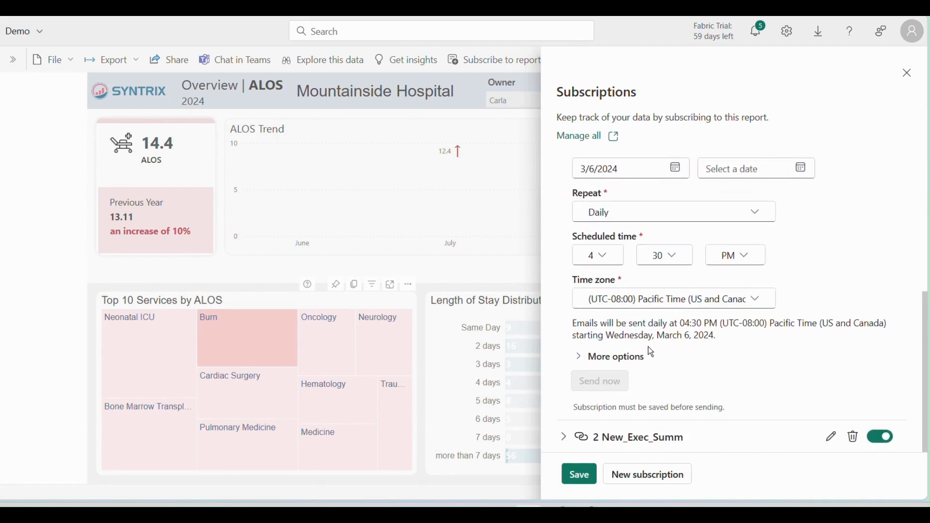
# Step: Set the subscription's email subject to "Burn Report" and its message to "test." in the additional options
pyautogui.click(586, 361)
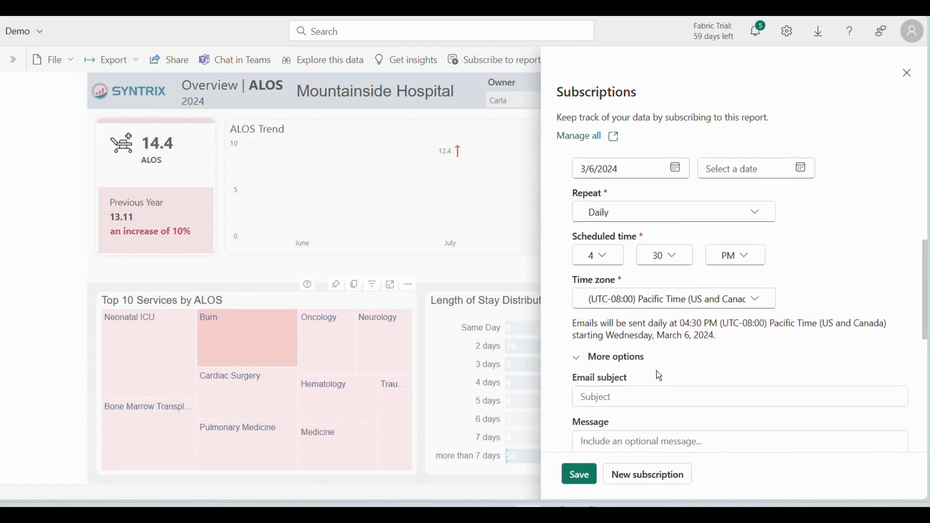
pyautogui.scroll(-2, 659, 376)
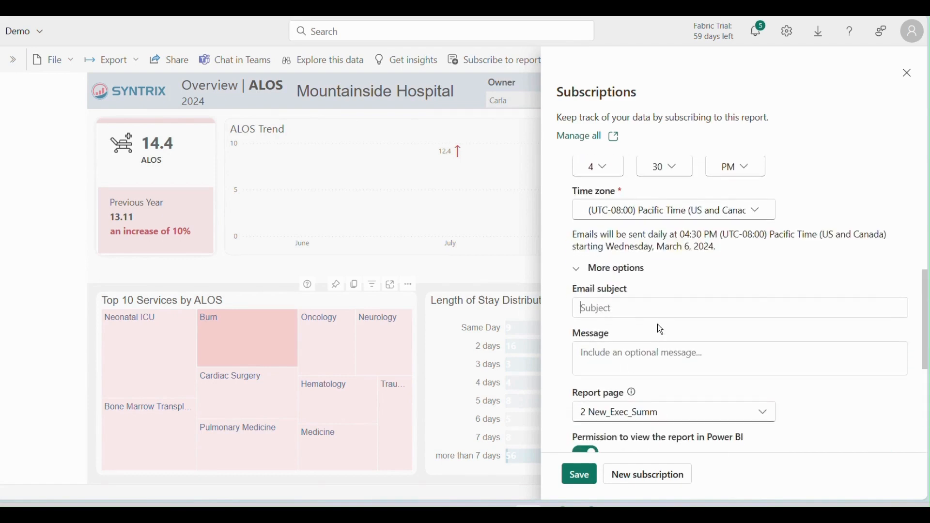
pyautogui.write('Burn Report')
pyautogui.click(654, 355)
pyautogui.write('test.')
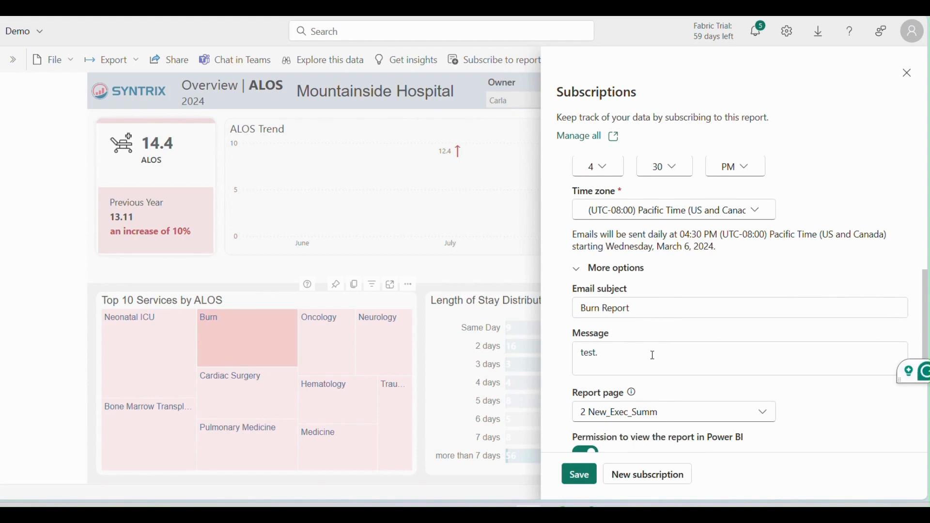
# Step: Check the report page, permission, link, preview and Include my changes options, and save the subscription
pyautogui.scroll(-3, 671, 363)
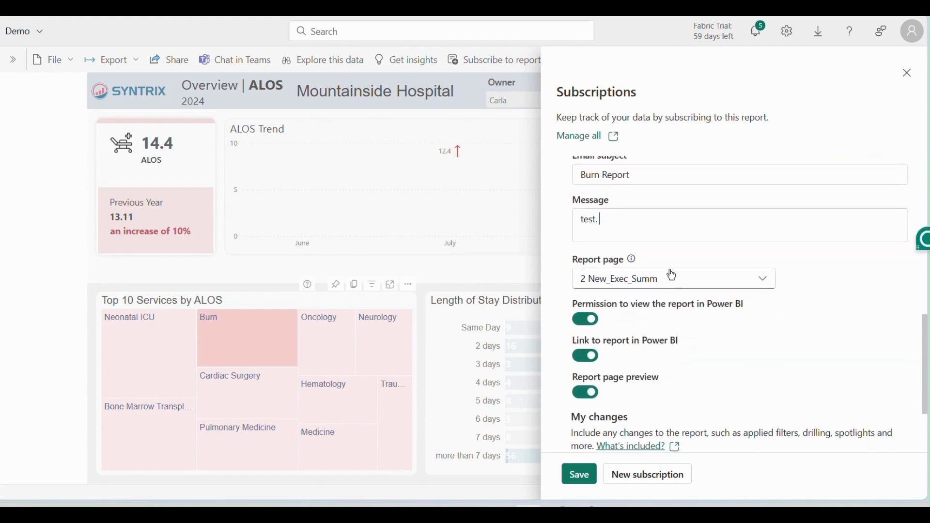
pyautogui.scroll(-3, 671, 275)
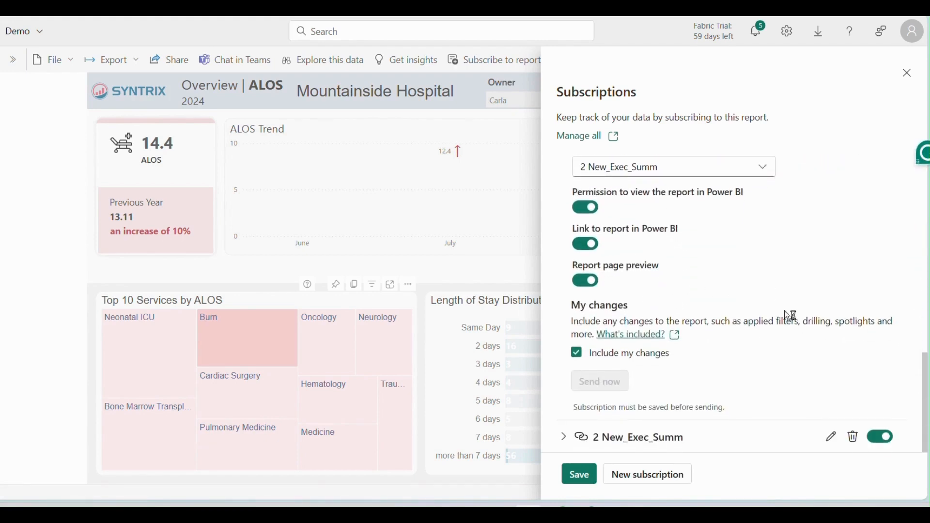
pyautogui.click(580, 475)
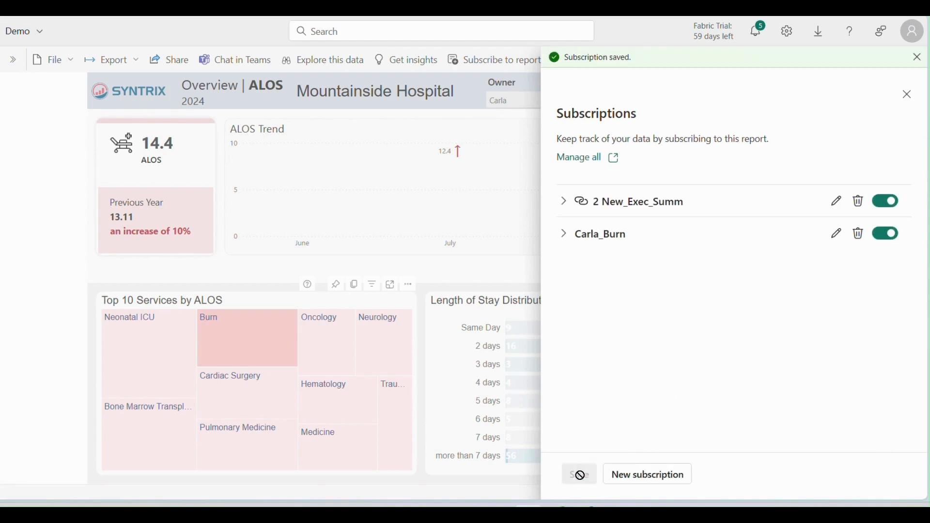
# Step: Expand the saved Burn subscription and send its email immediately
pyautogui.click(562, 235)
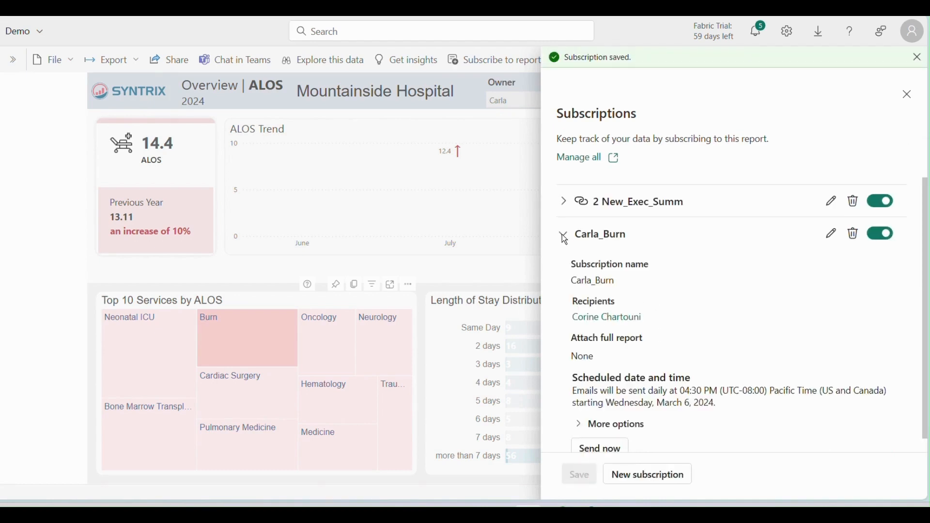
pyautogui.scroll(-1, 664, 306)
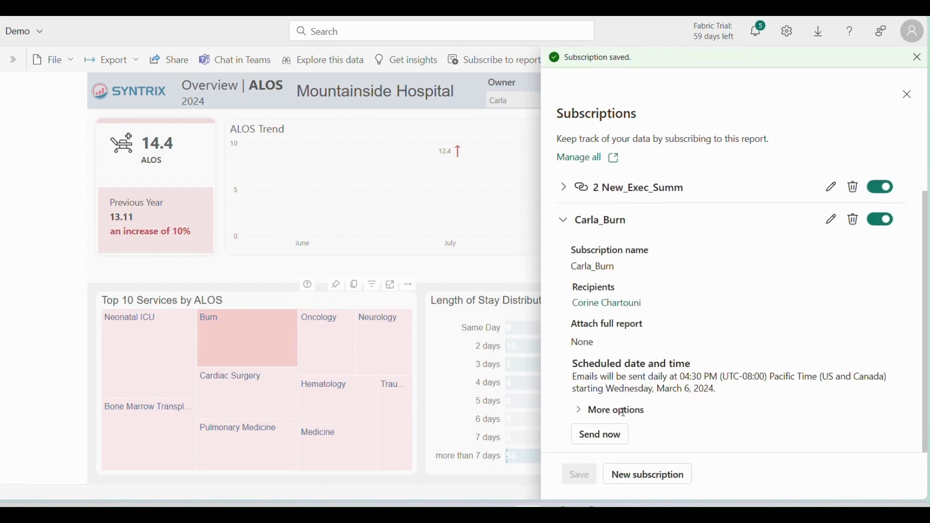
pyautogui.click(606, 437)
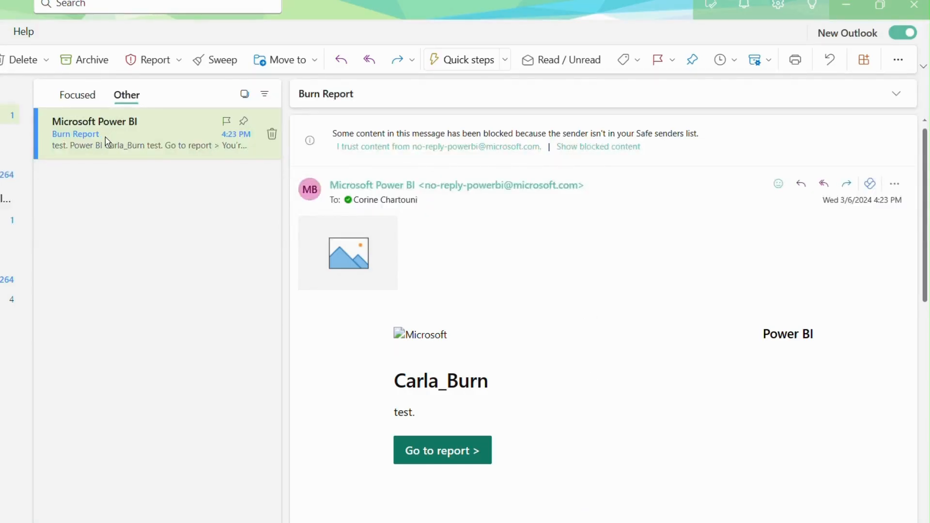
# Step: In Outlook, preview the Burn Report email's image attachment, and open the linked Power BI report to check its Burn selection
pyautogui.click(376, 267)
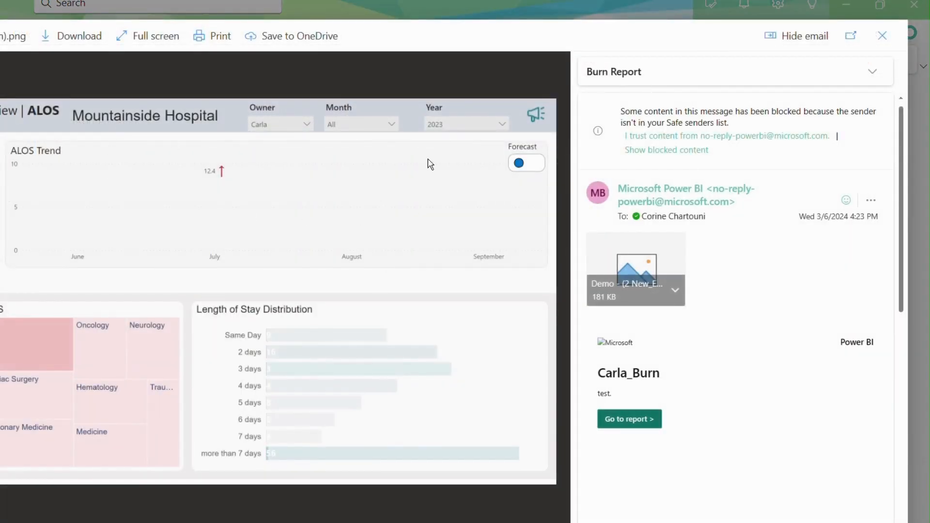
pyautogui.click(882, 36)
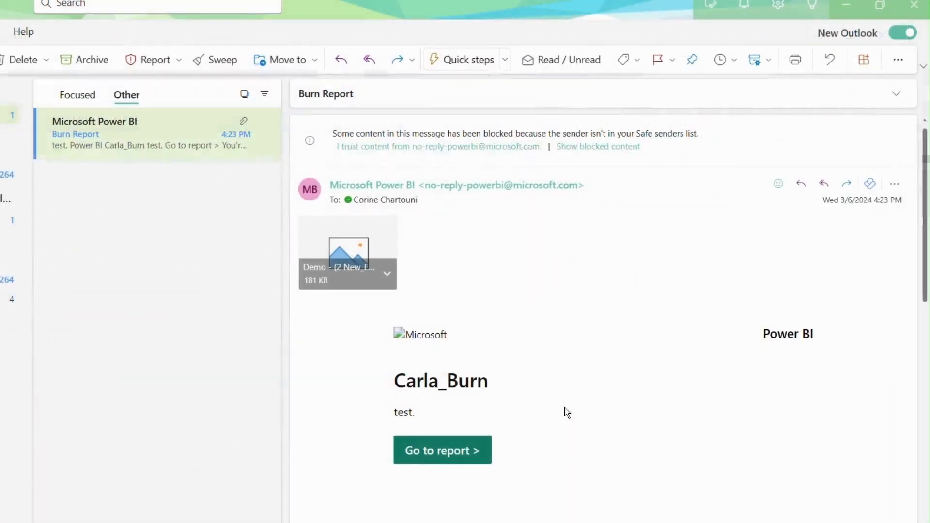
pyautogui.click(433, 452)
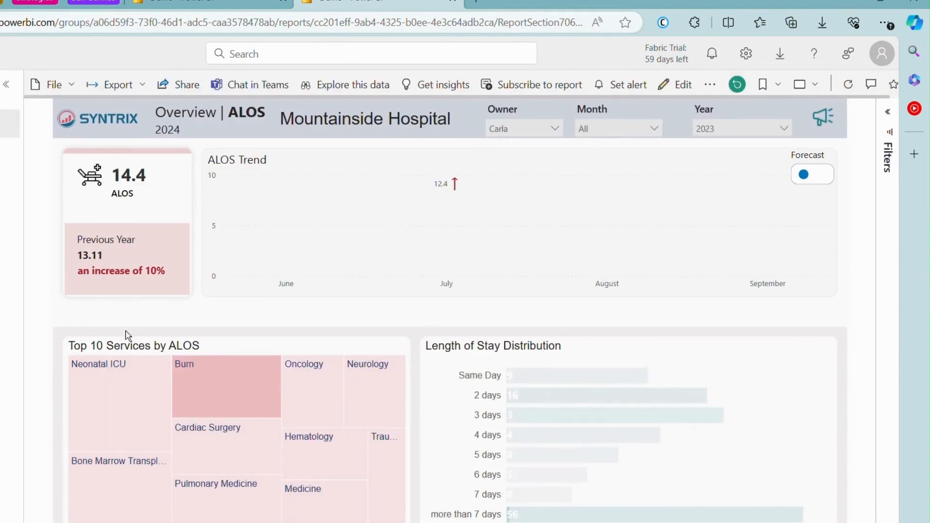
pyautogui.moveTo(222, 387)
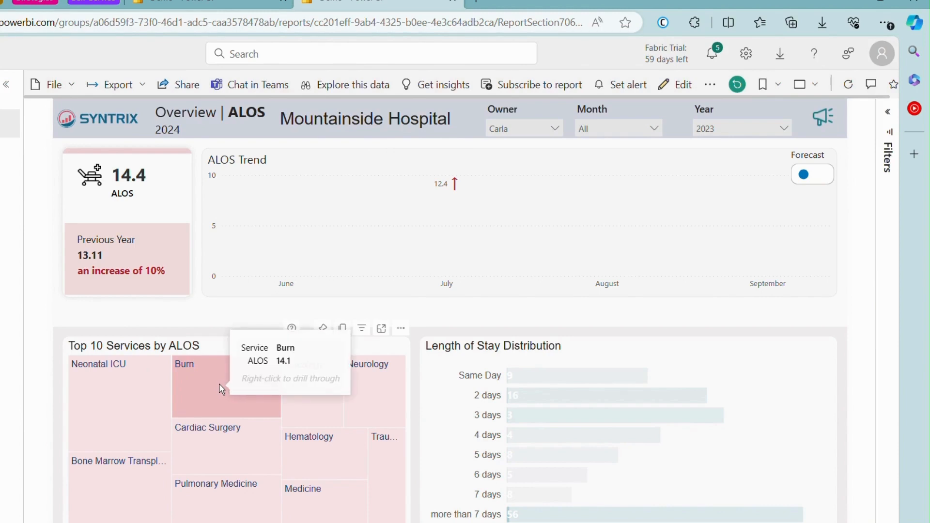